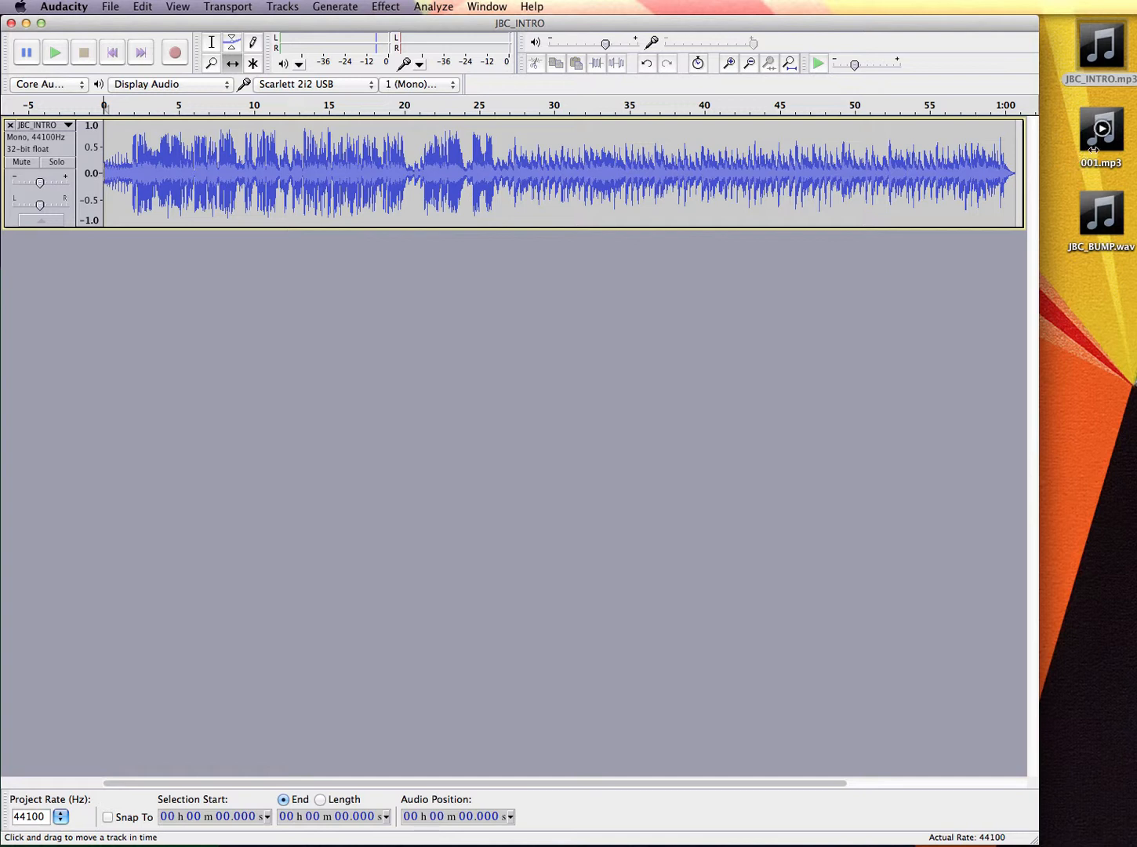
Step: Import 001.mp3 and JBC_BUMP.wav from the desktop as separate tracks, making a copy of the WAV file before editing
drag(1100, 149, 813, 291)
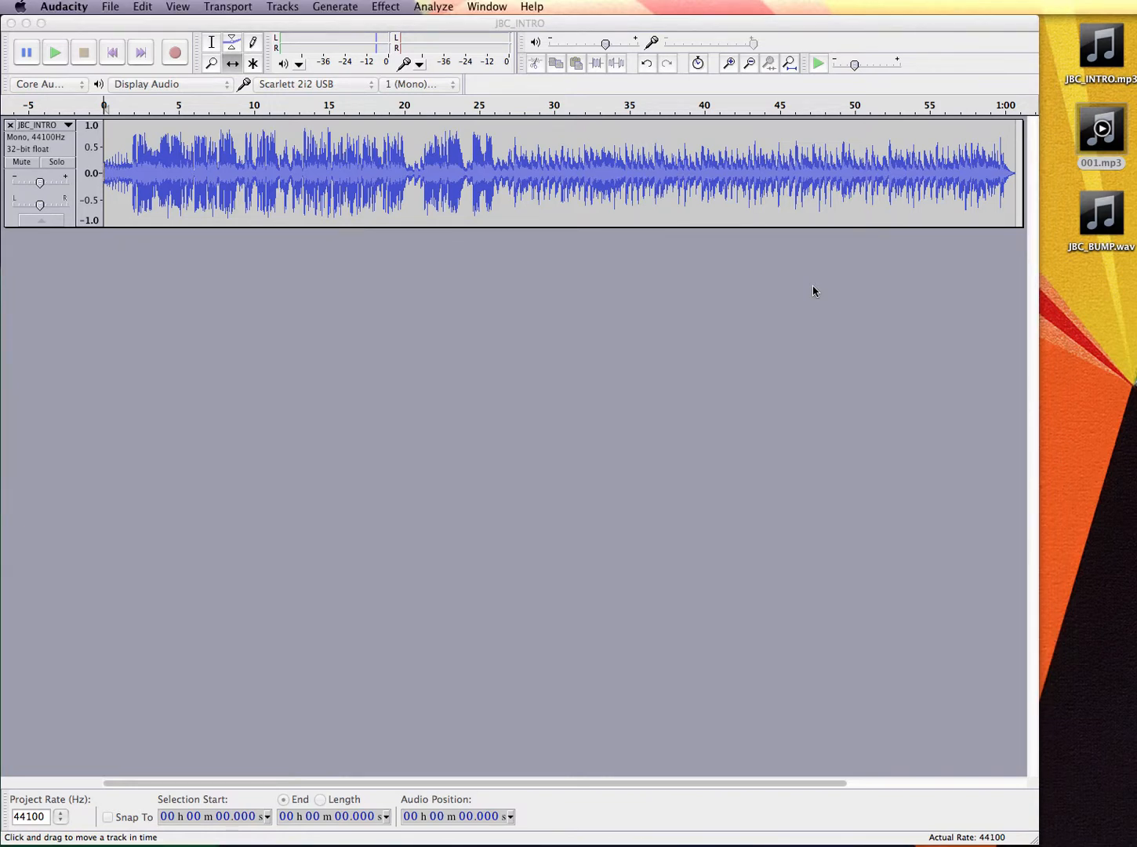
click(1091, 226)
drag(1092, 229, 843, 383)
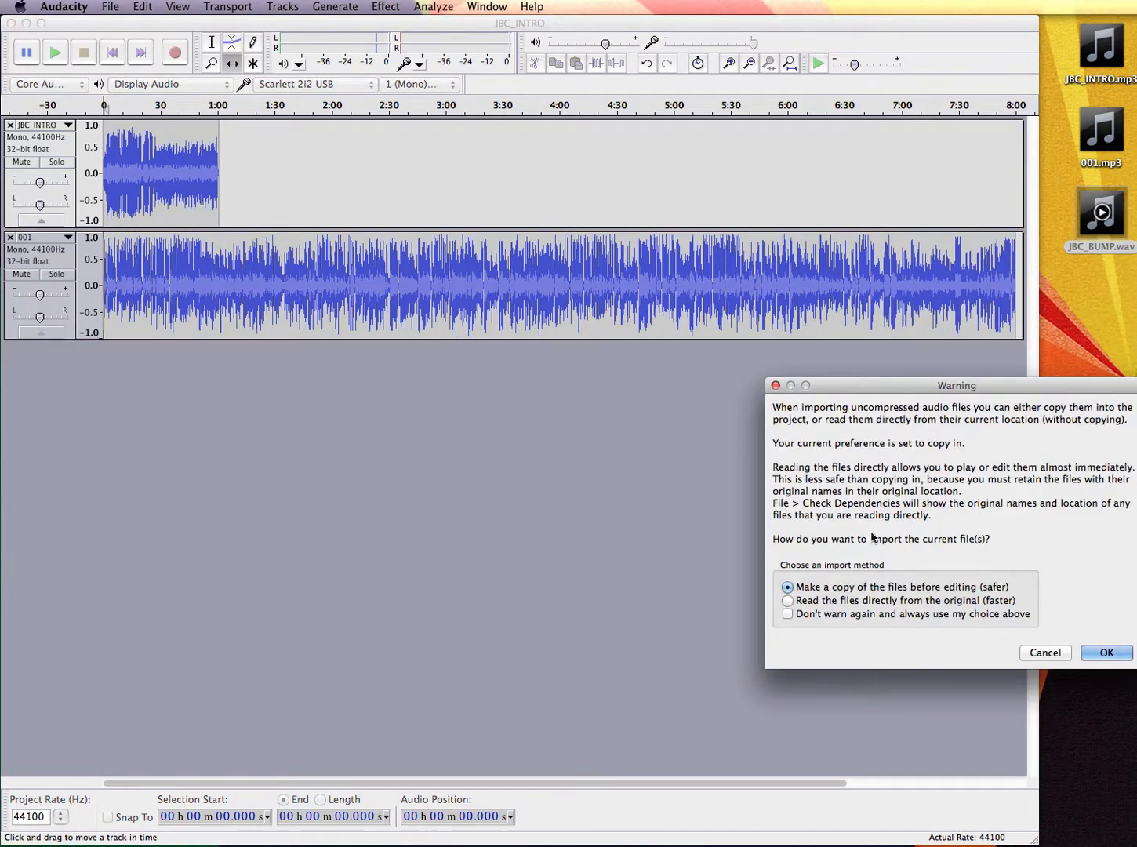
click(1100, 654)
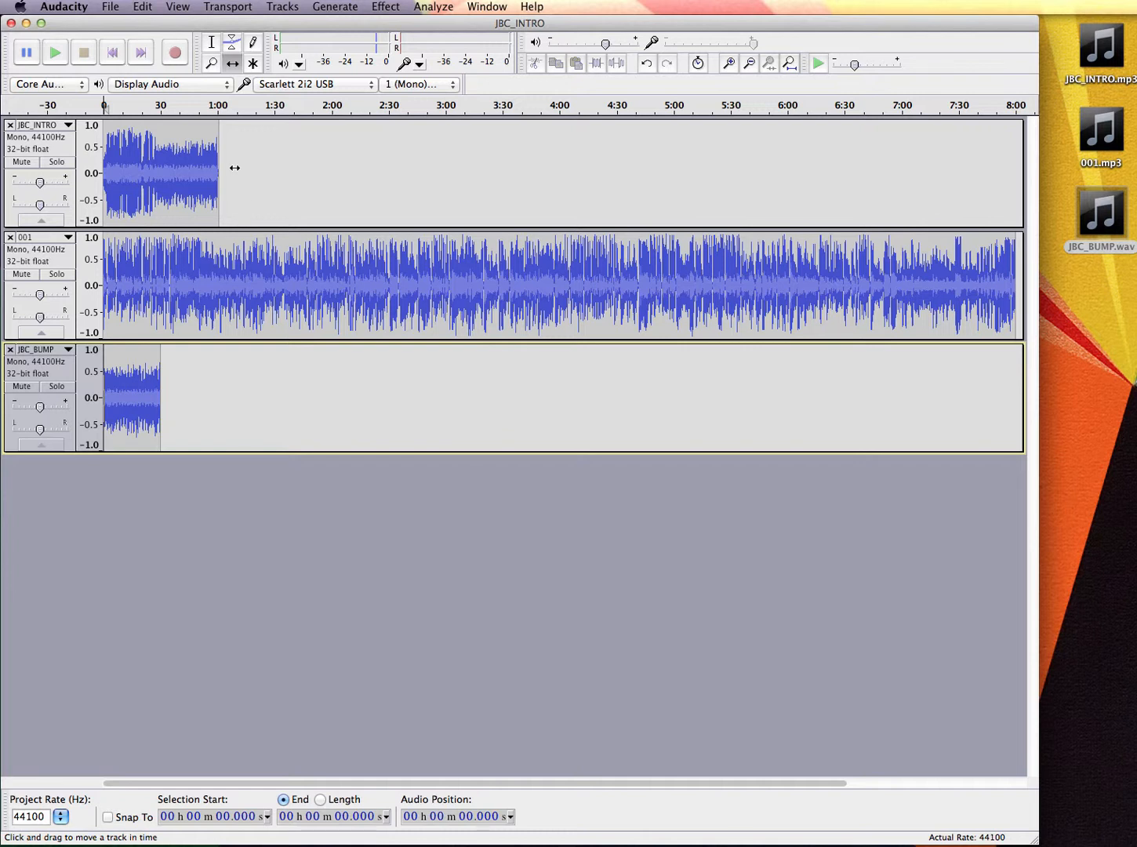
Step: Shift the 001 clip to start at about 30 seconds and the JBC_BUMP clip to start at about 7:37
click(229, 66)
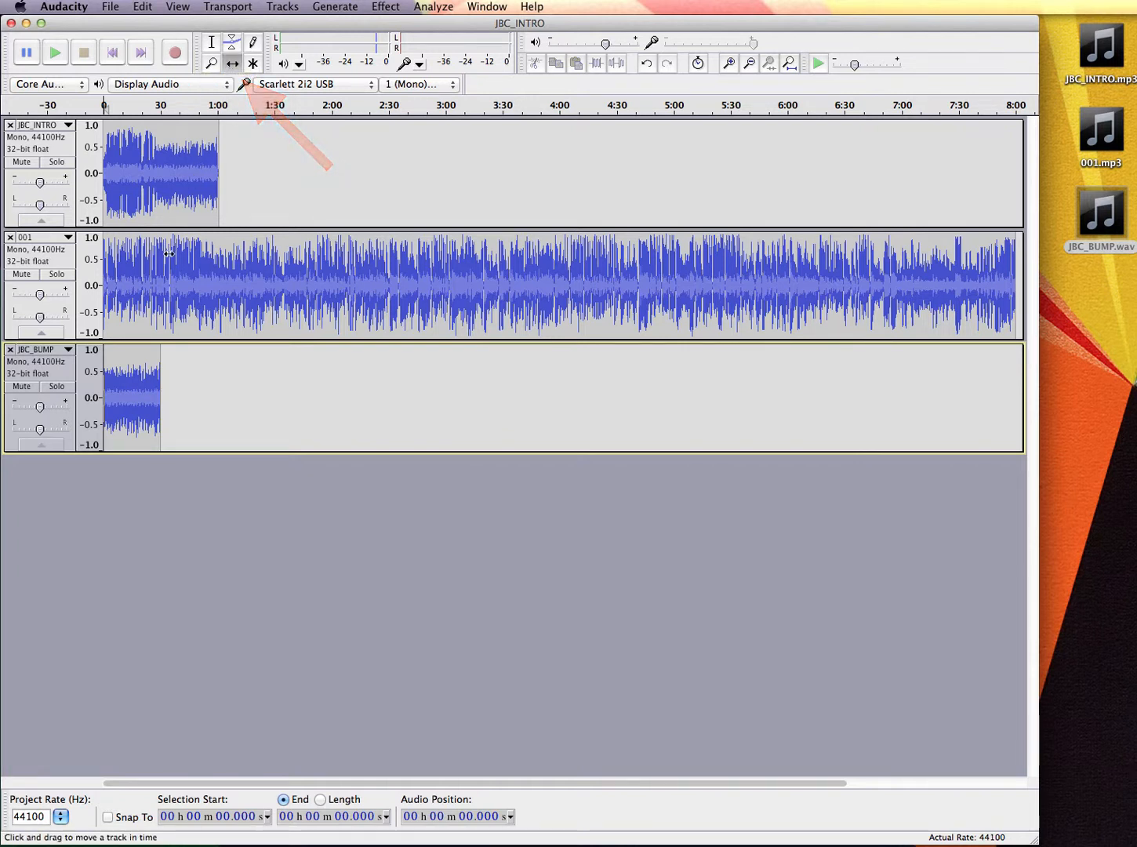
drag(170, 254, 227, 261)
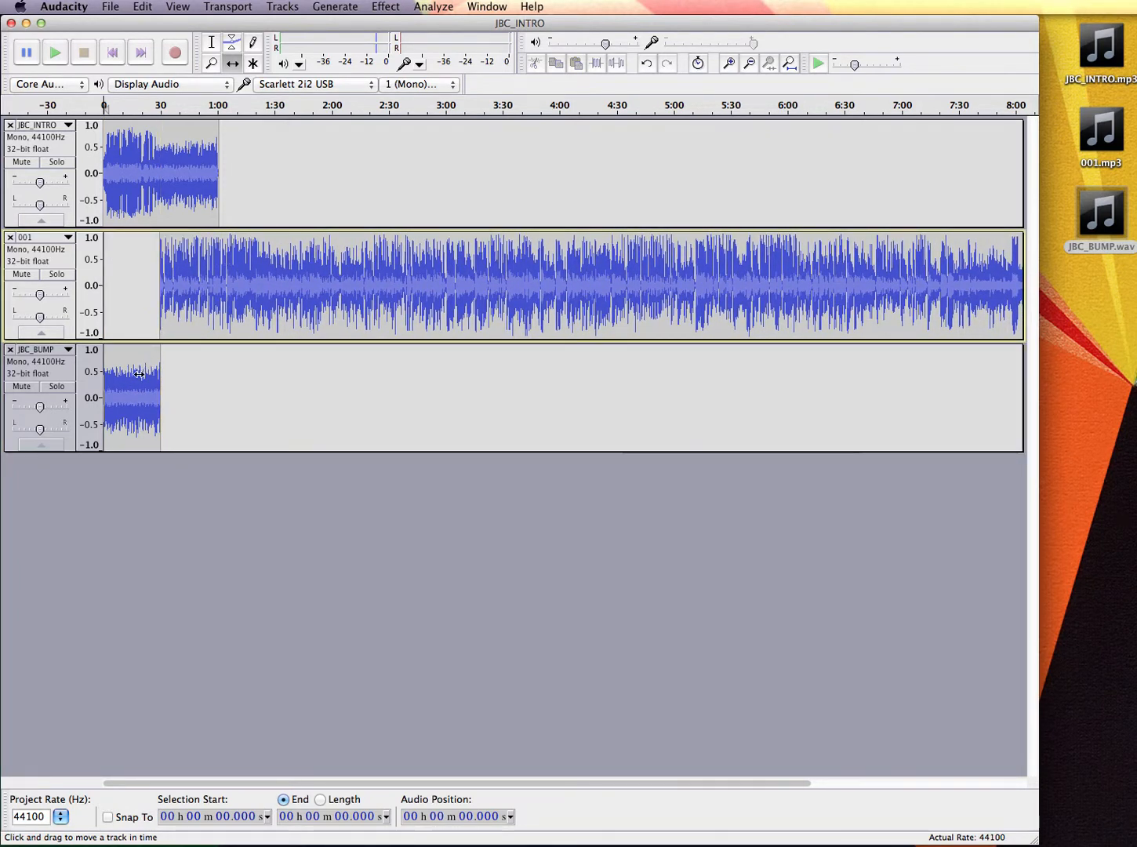
drag(141, 373, 486, 392)
drag(585, 413, 1010, 433)
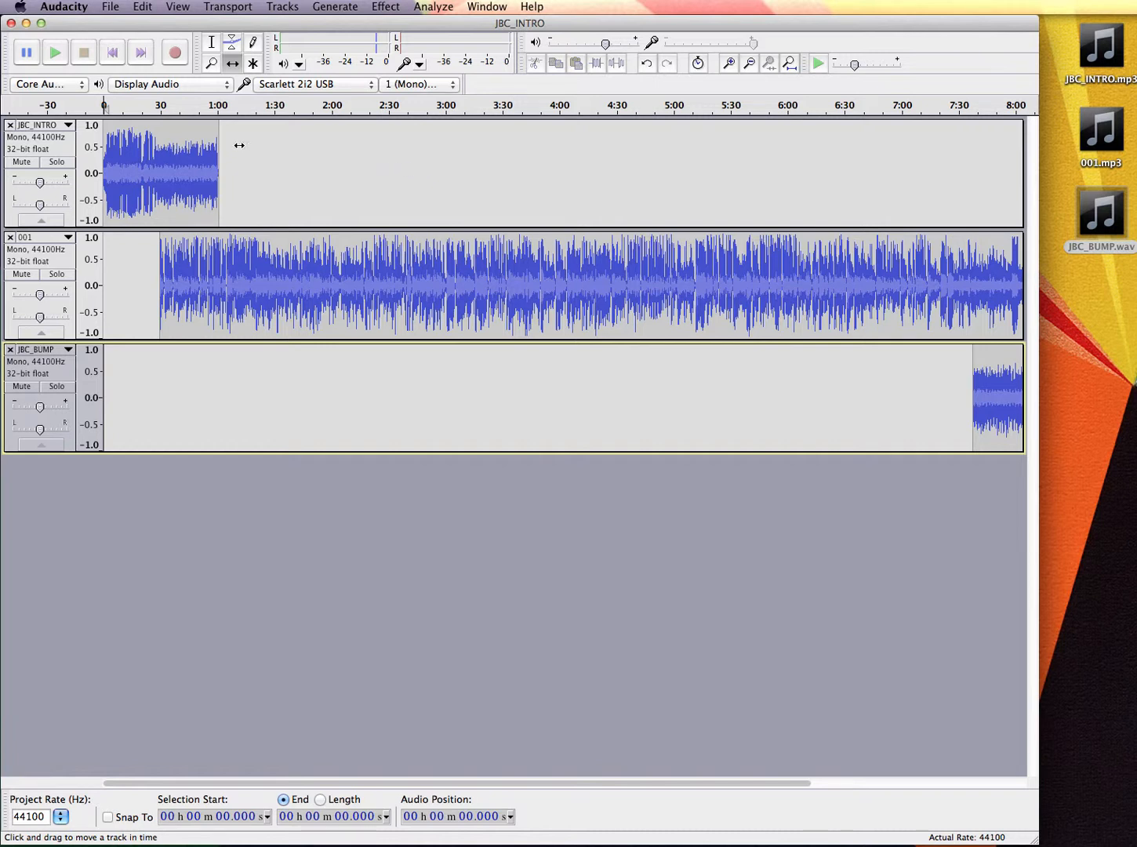
Step: Preview the intro's transition from about 24 seconds and shift the 001 clip to start at about 27 seconds
click(55, 53)
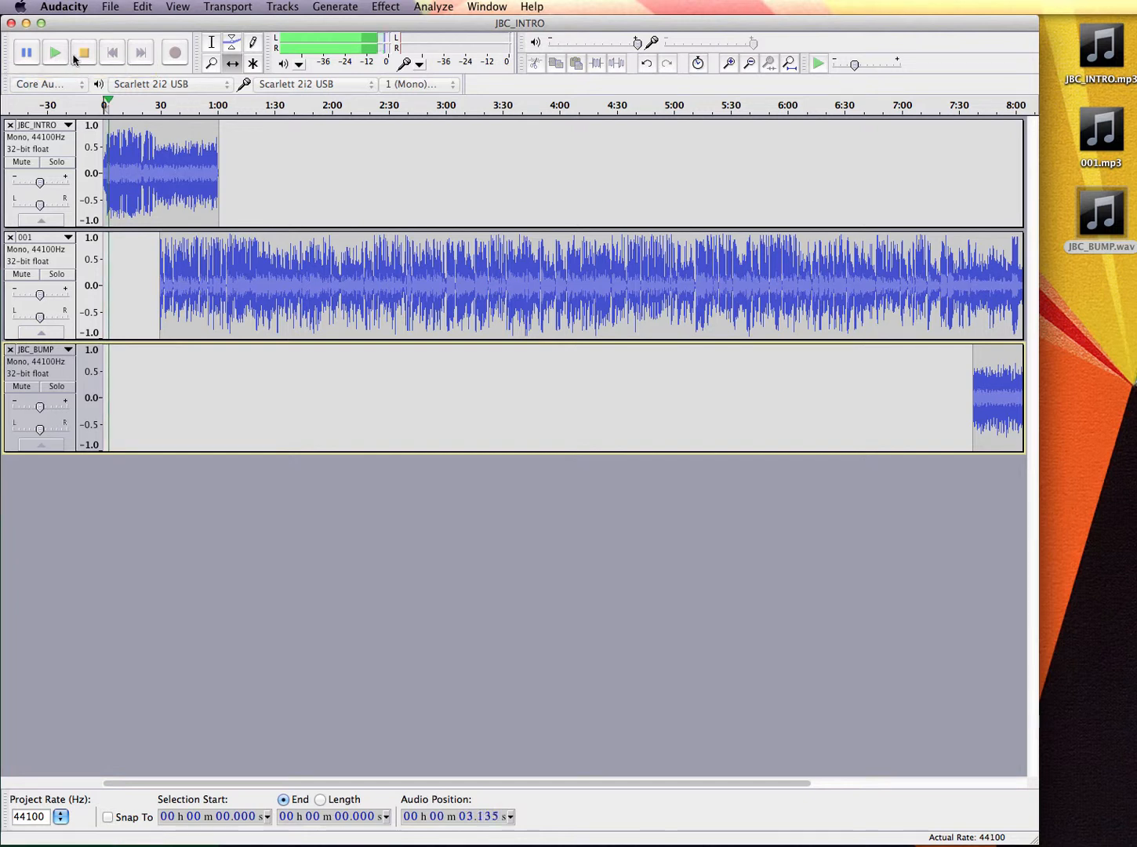
click(80, 55)
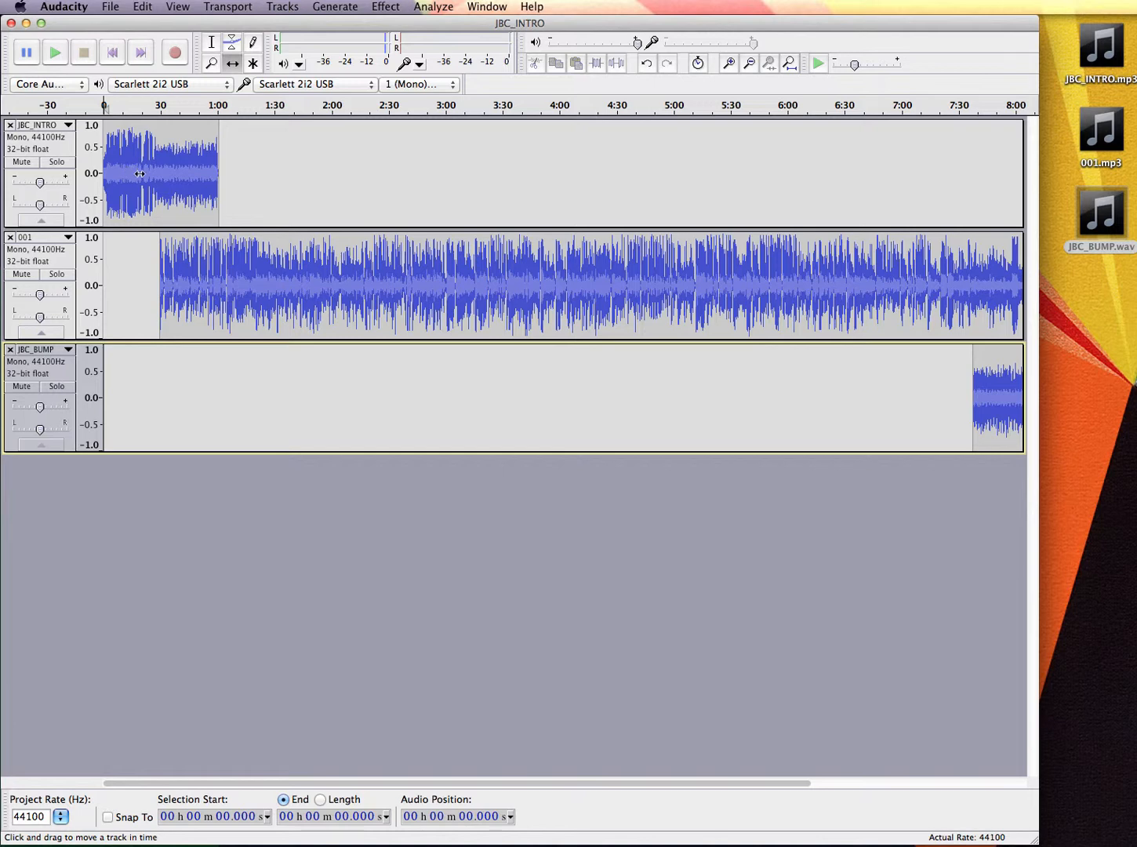
scroll(140, 174, up, 3)
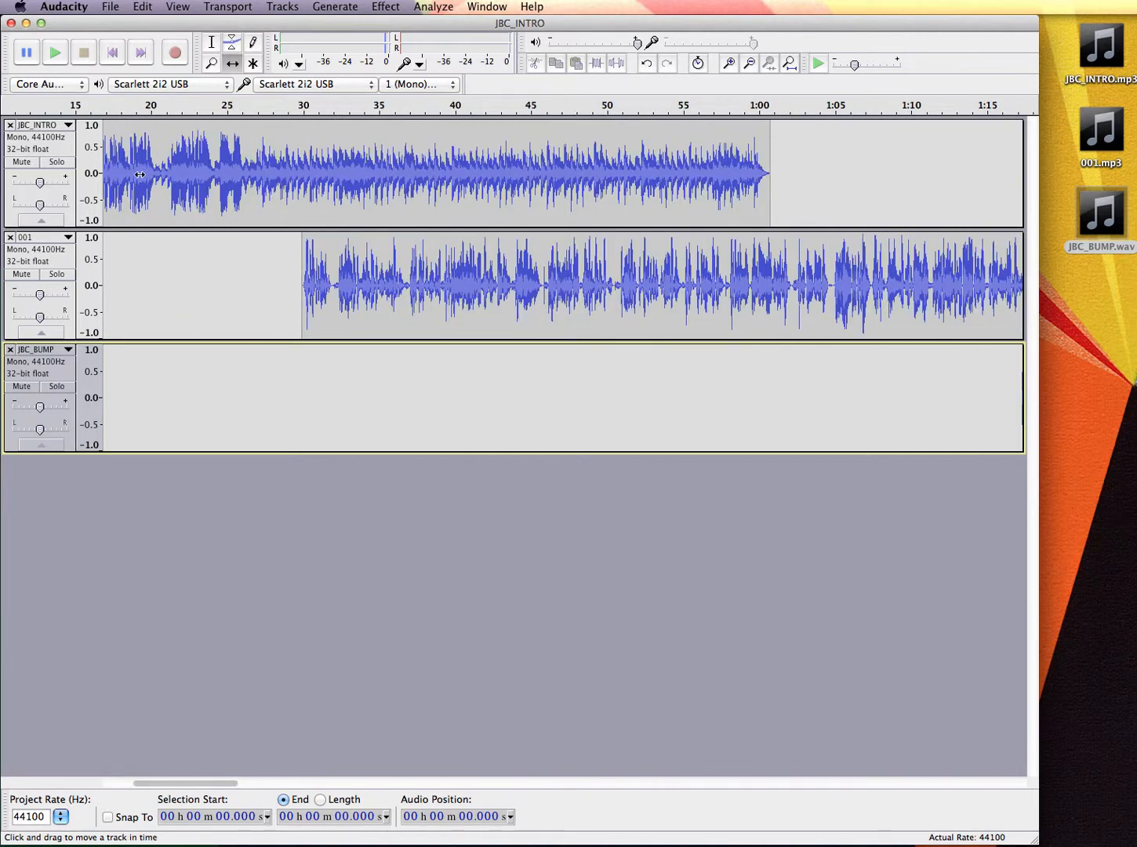
click(216, 110)
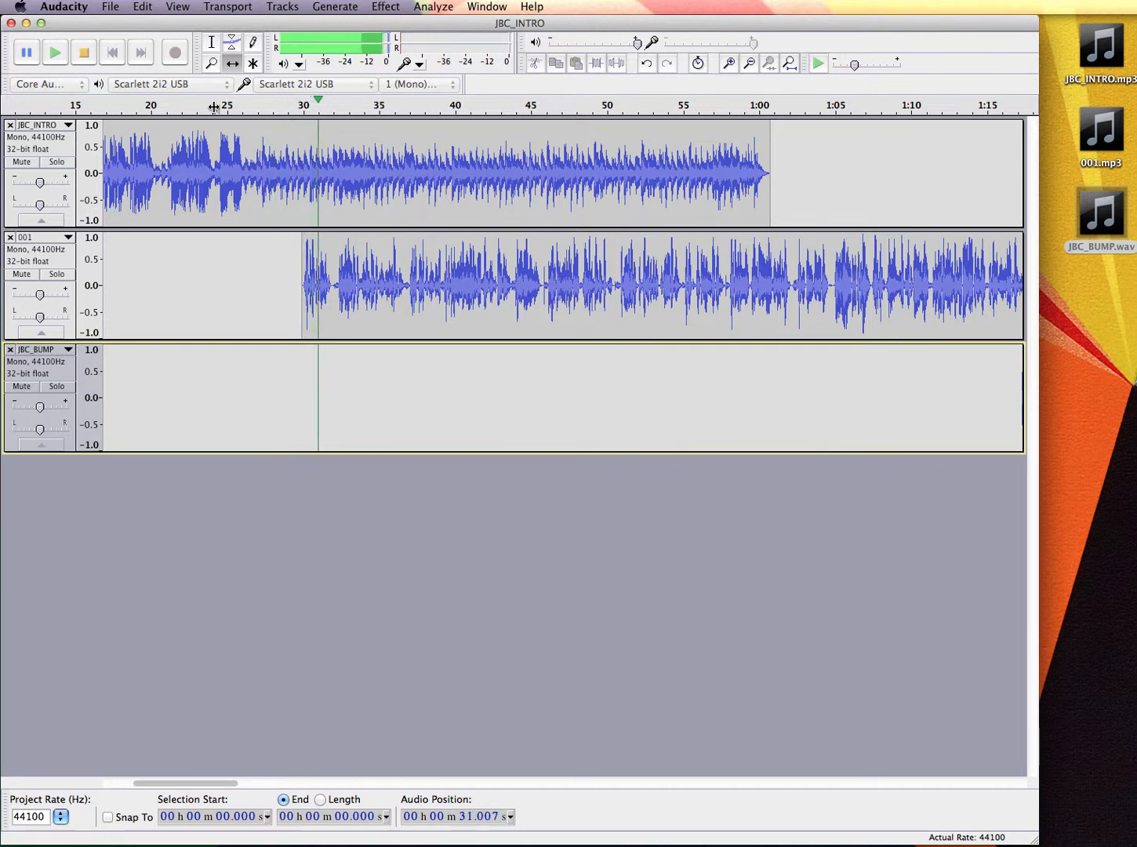
key(space)
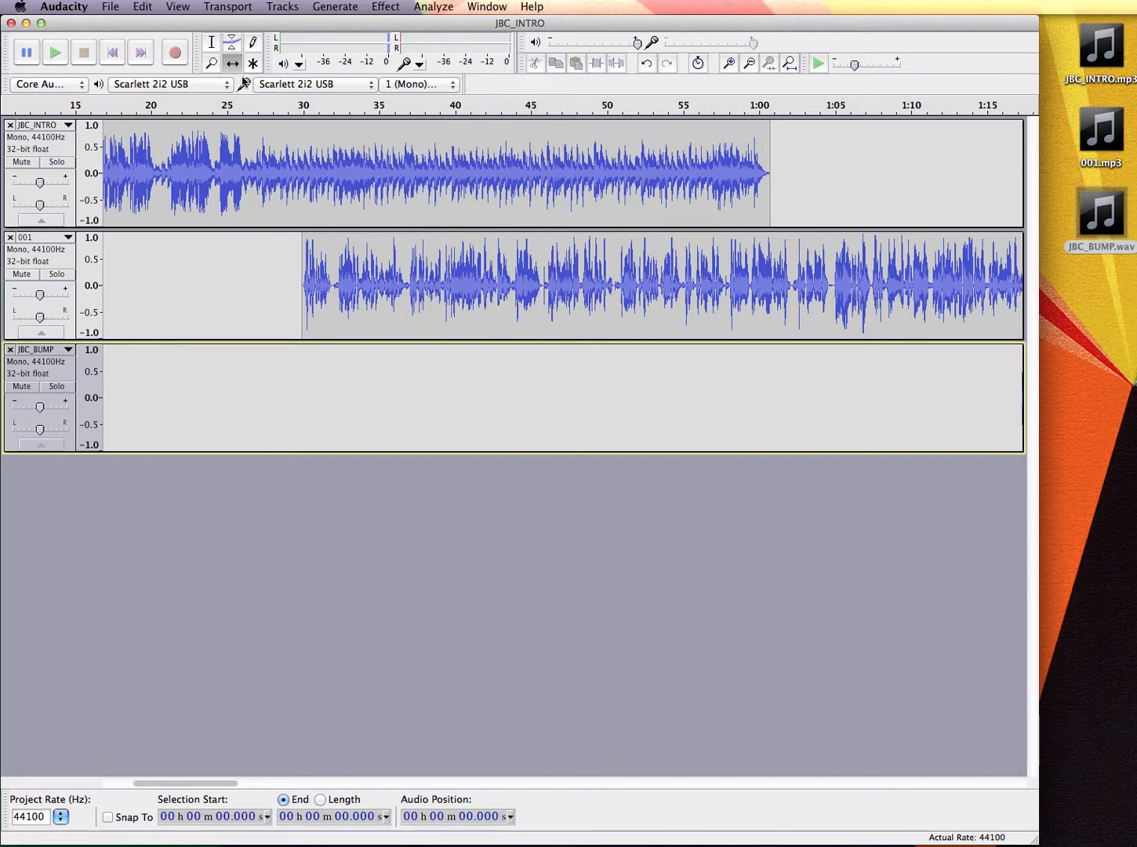
drag(368, 258, 327, 276)
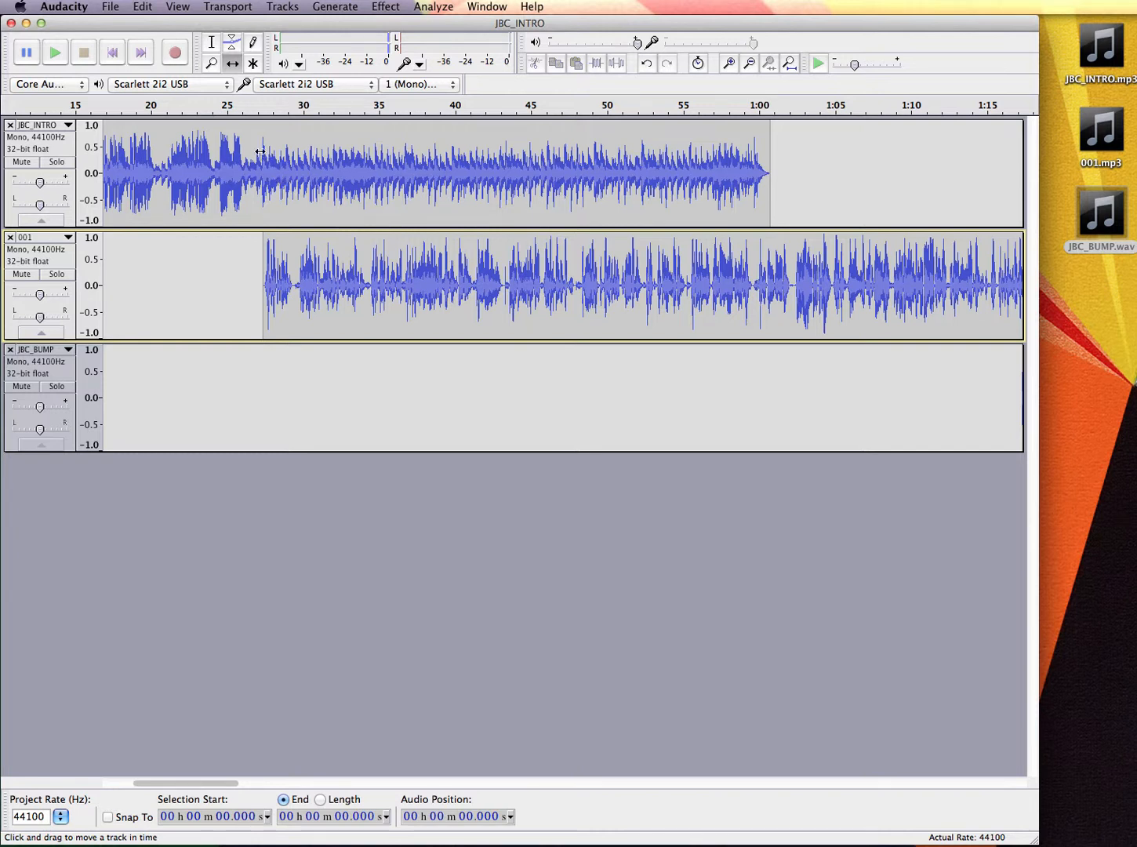
Step: Apply Fade Out to JBC_INTRO from about 26.8 seconds to the clip's end and preview the faded section
click(214, 44)
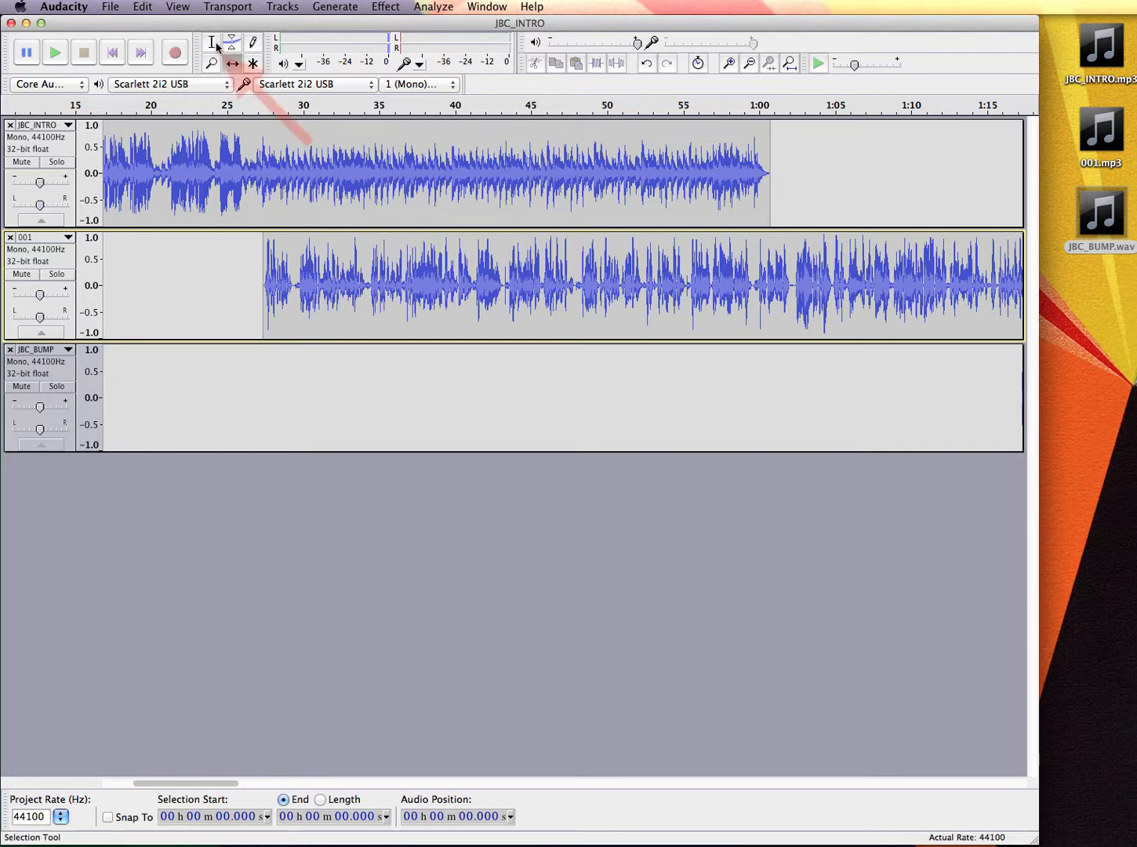
drag(253, 139, 770, 174)
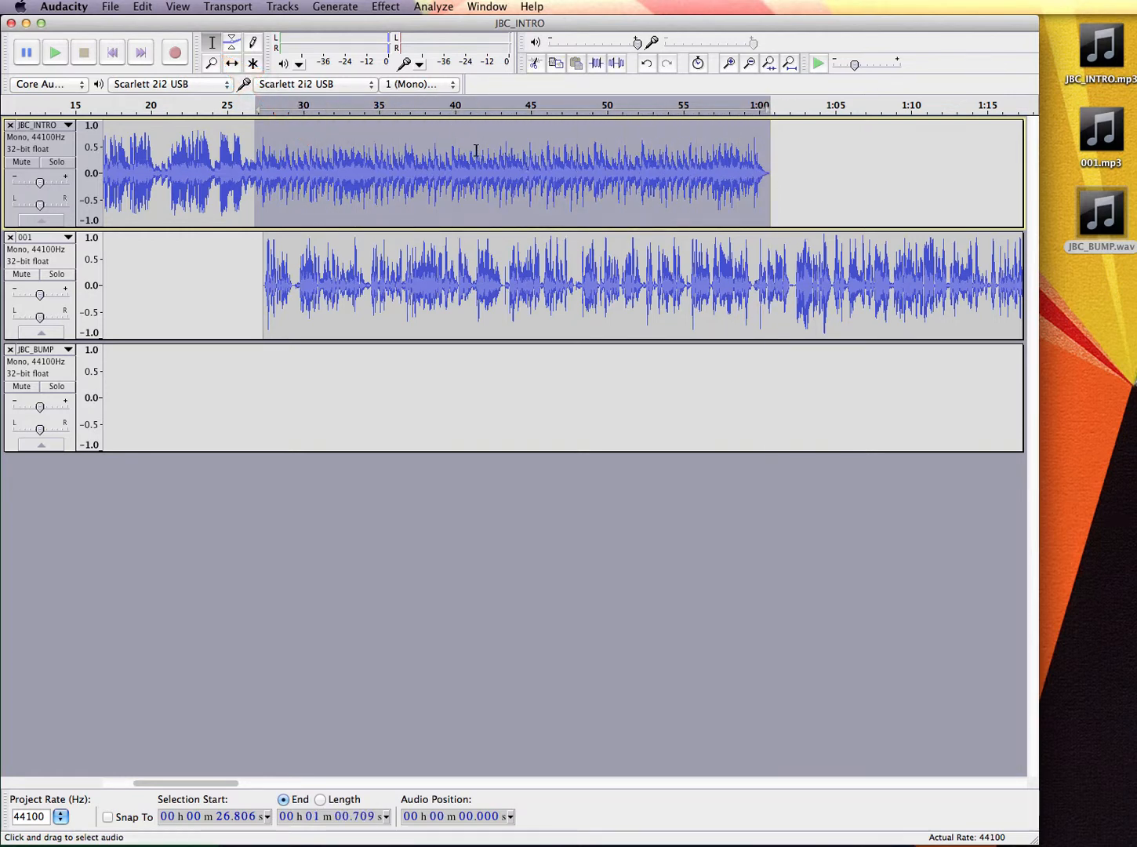
click(386, 7)
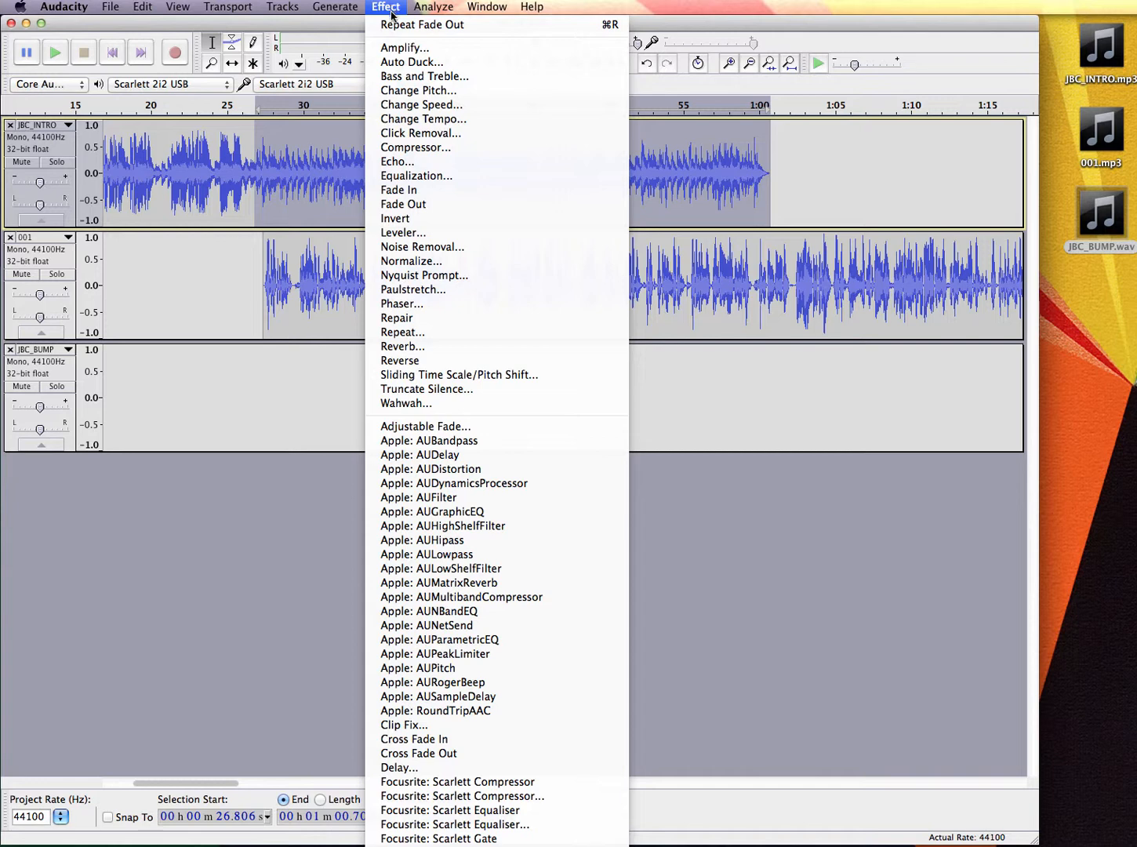
click(410, 205)
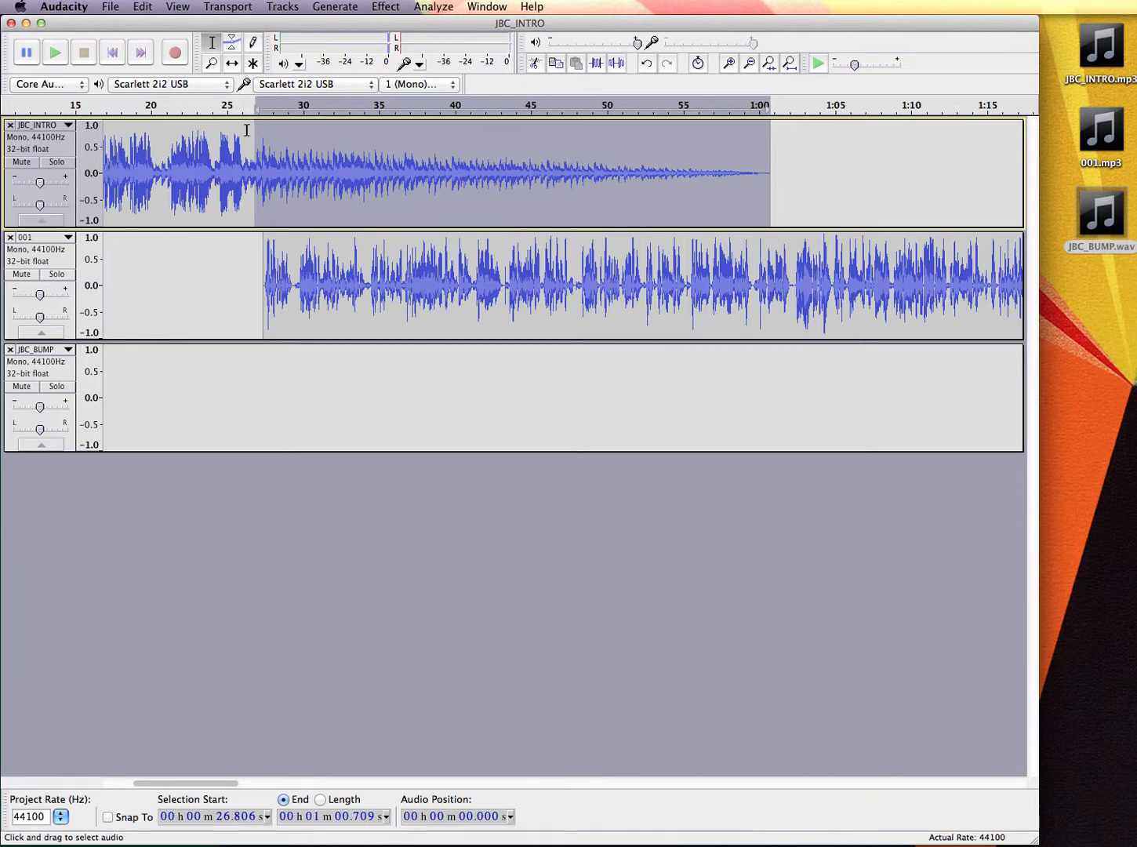
key(space)
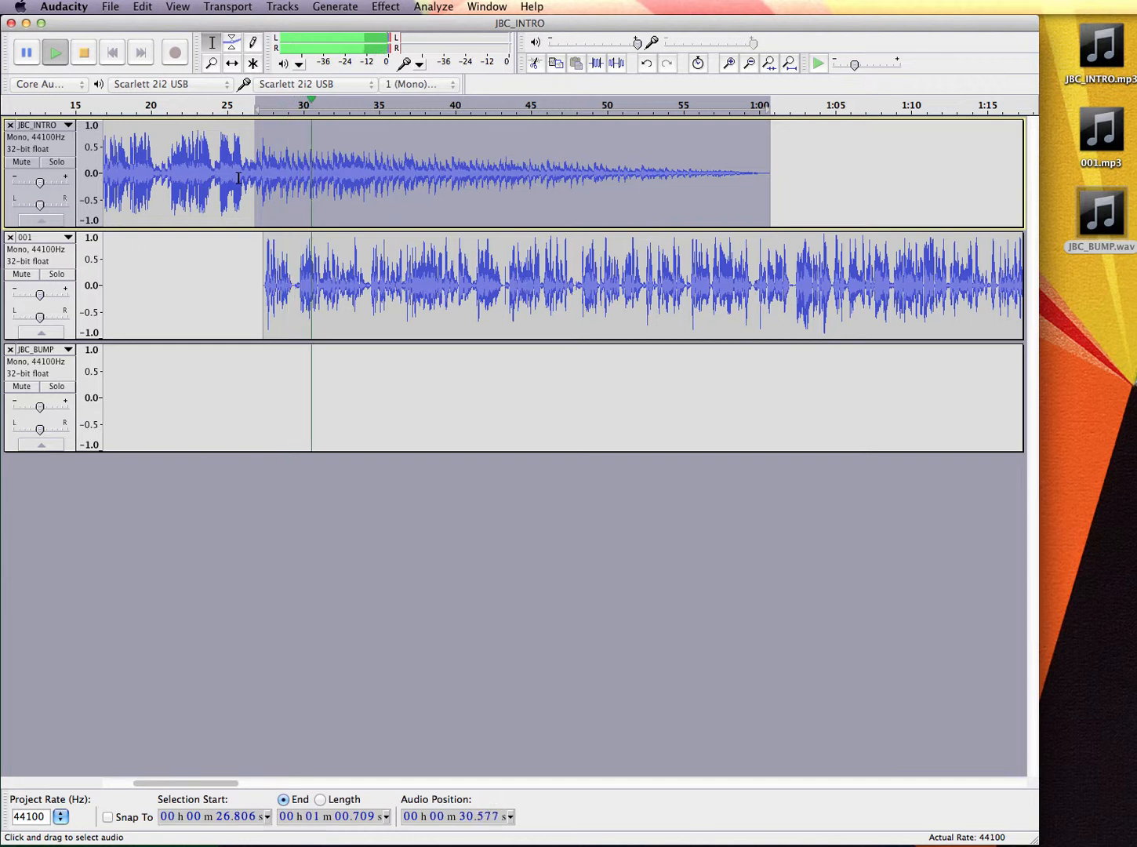
key(space)
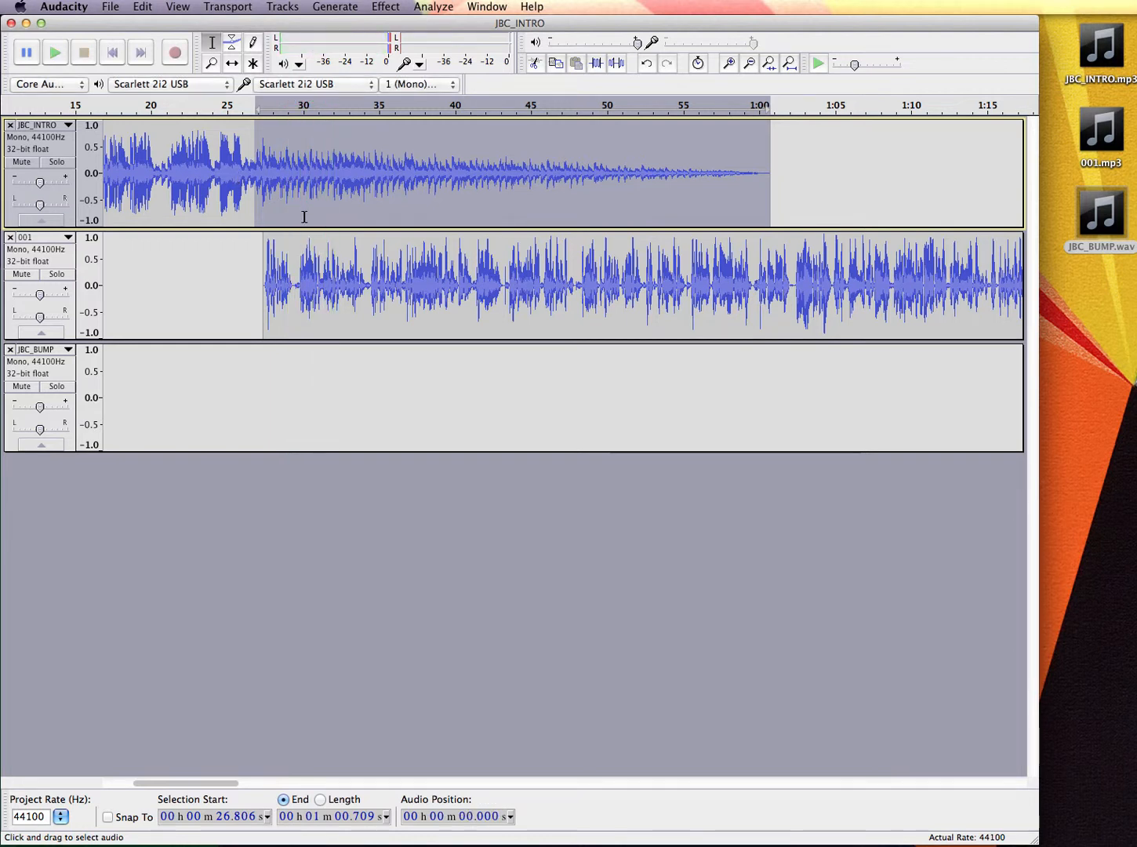
Step: Shift the JBC_BUMP clip to start at about 7:59, so it underlies the end of the 001 track
scroll(303, 251, down, 4)
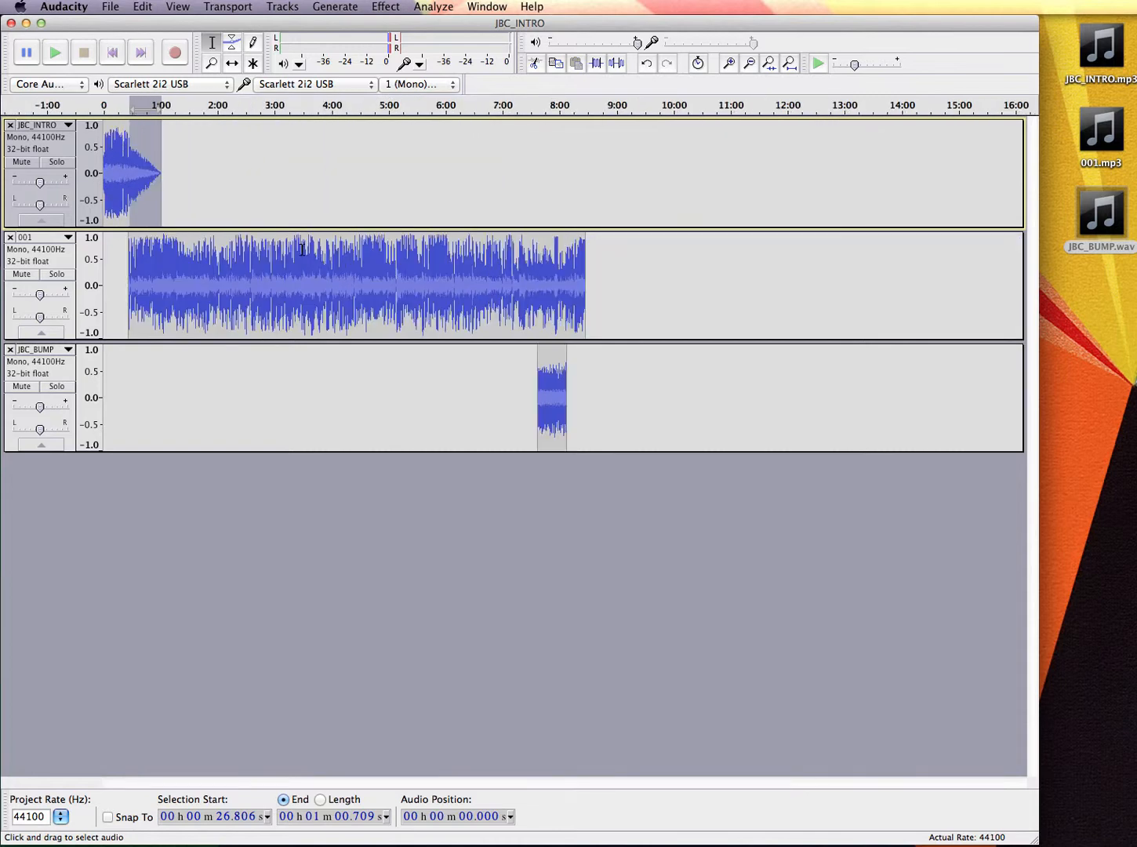
scroll(302, 251, down, 2)
scroll(210, 282, up, 3)
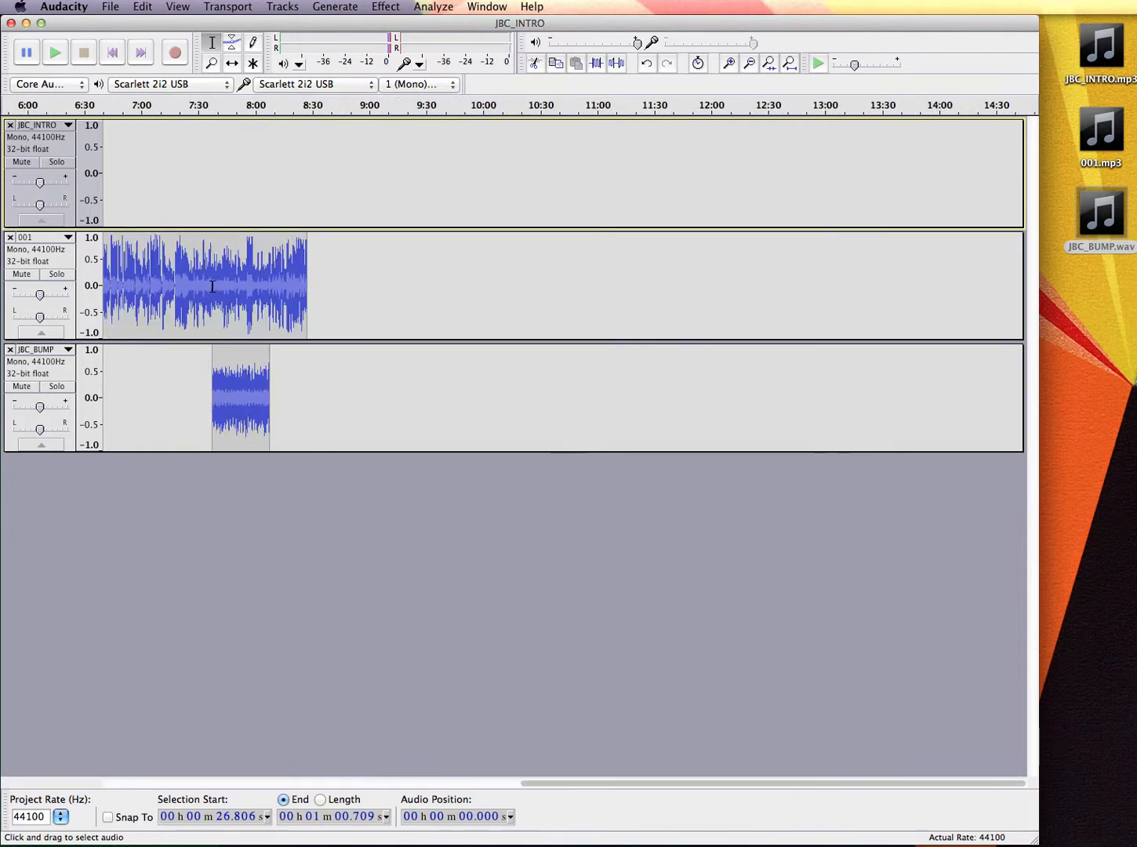
scroll(212, 286, up, 4)
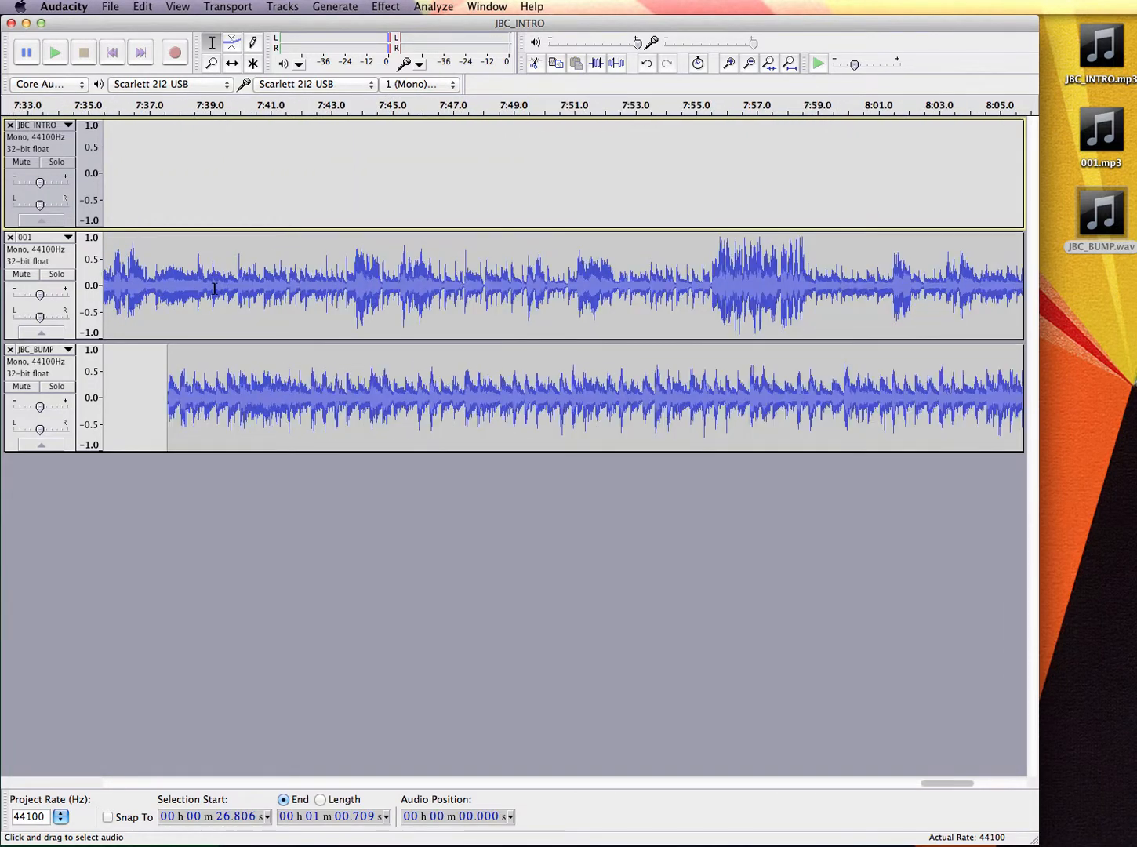
scroll(218, 288, down, 1)
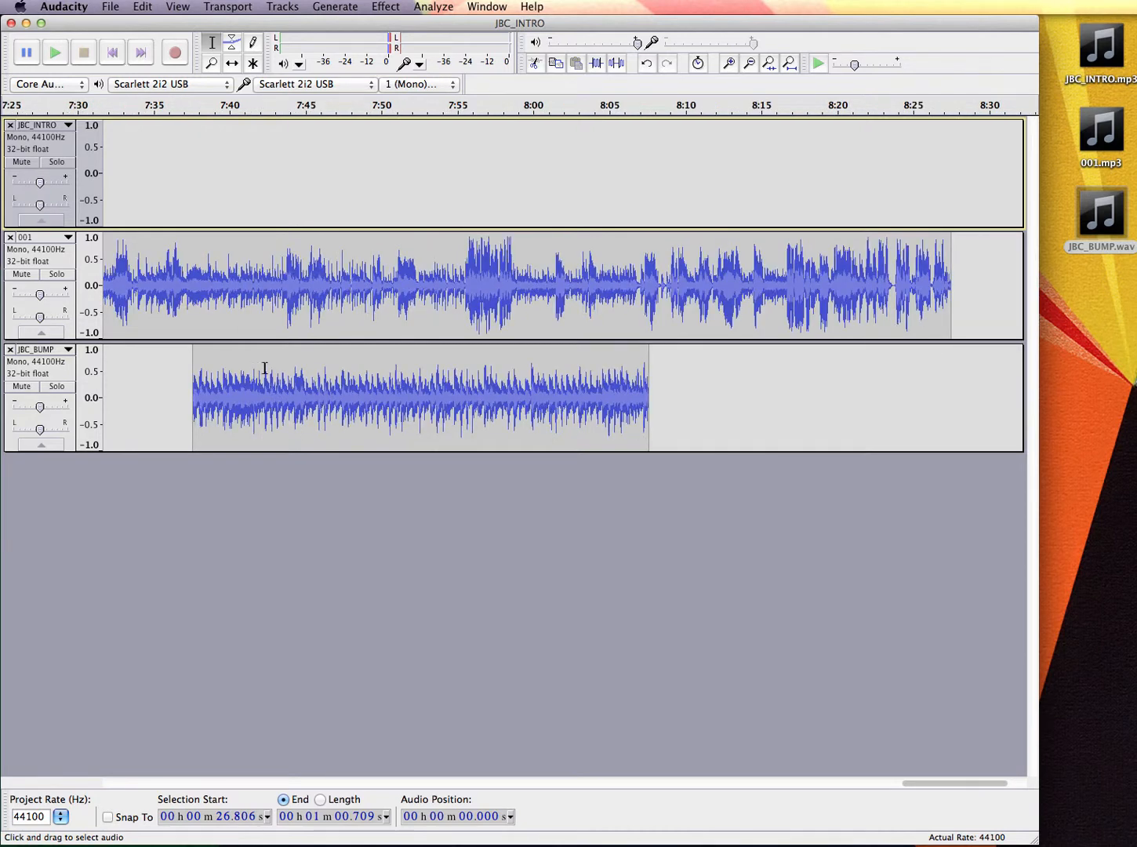
click(239, 69)
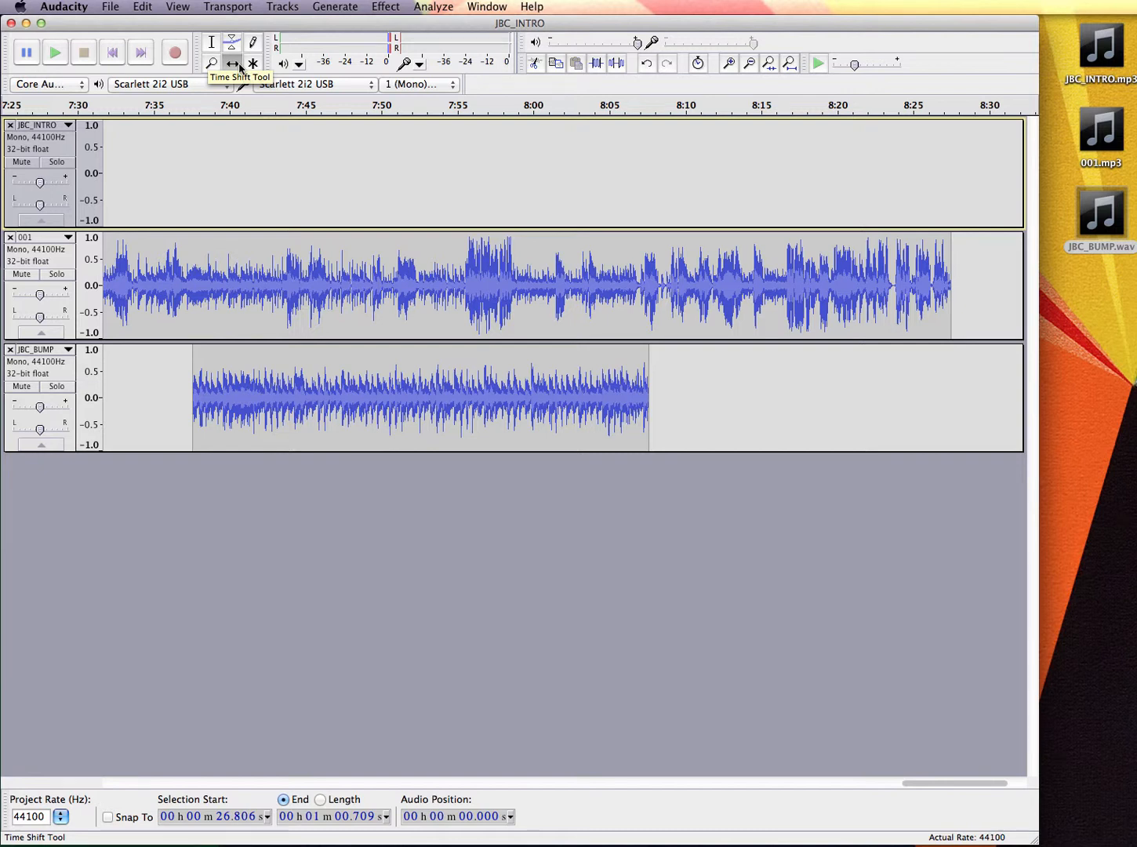
drag(328, 361, 651, 386)
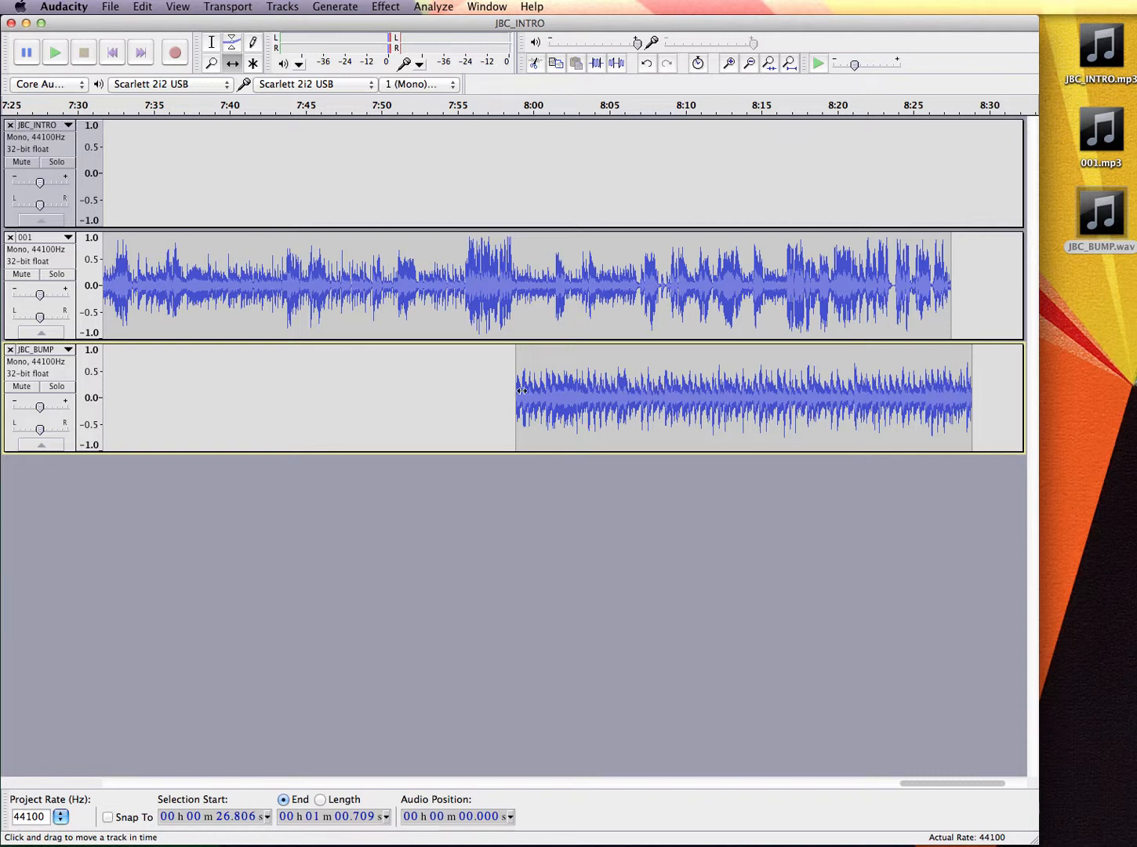
Step: Apply Fade In to the whole JBC_BUMP clip, from about 7:59 to 8:29, and clear the selection
click(211, 50)
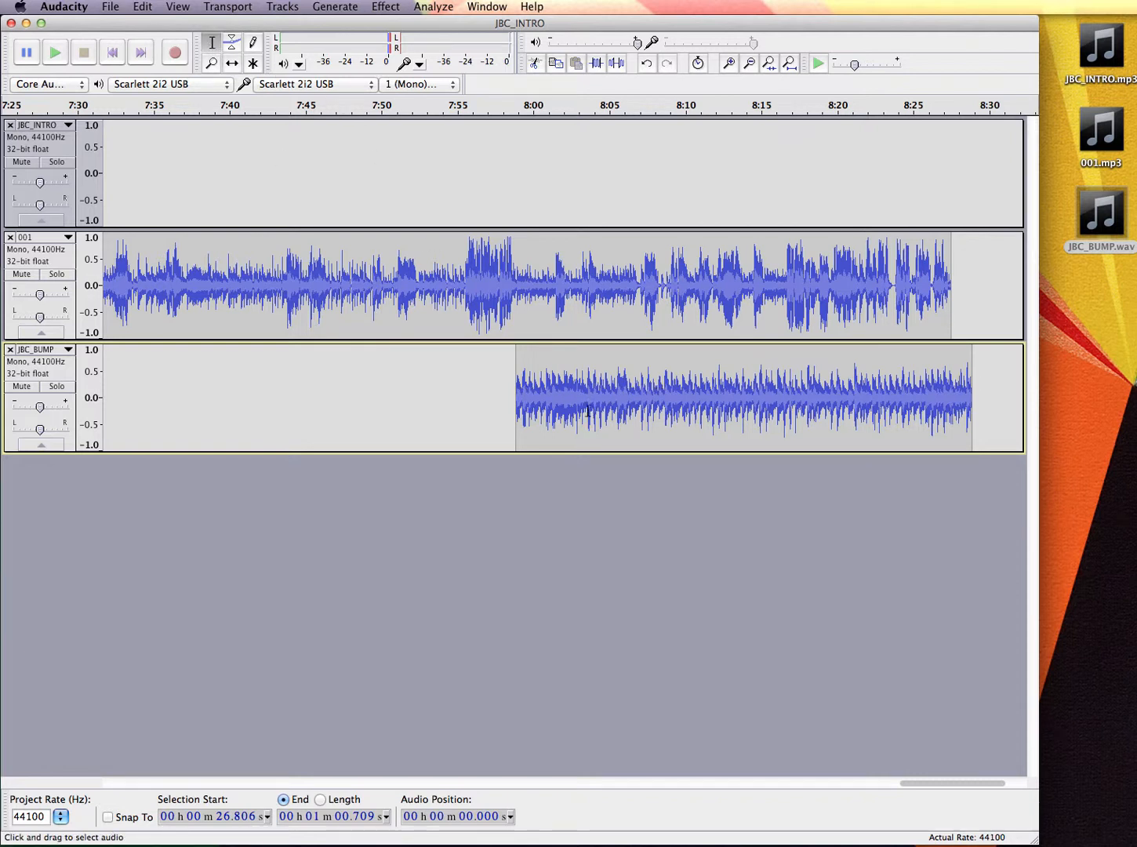
click(519, 399)
drag(520, 400, 976, 400)
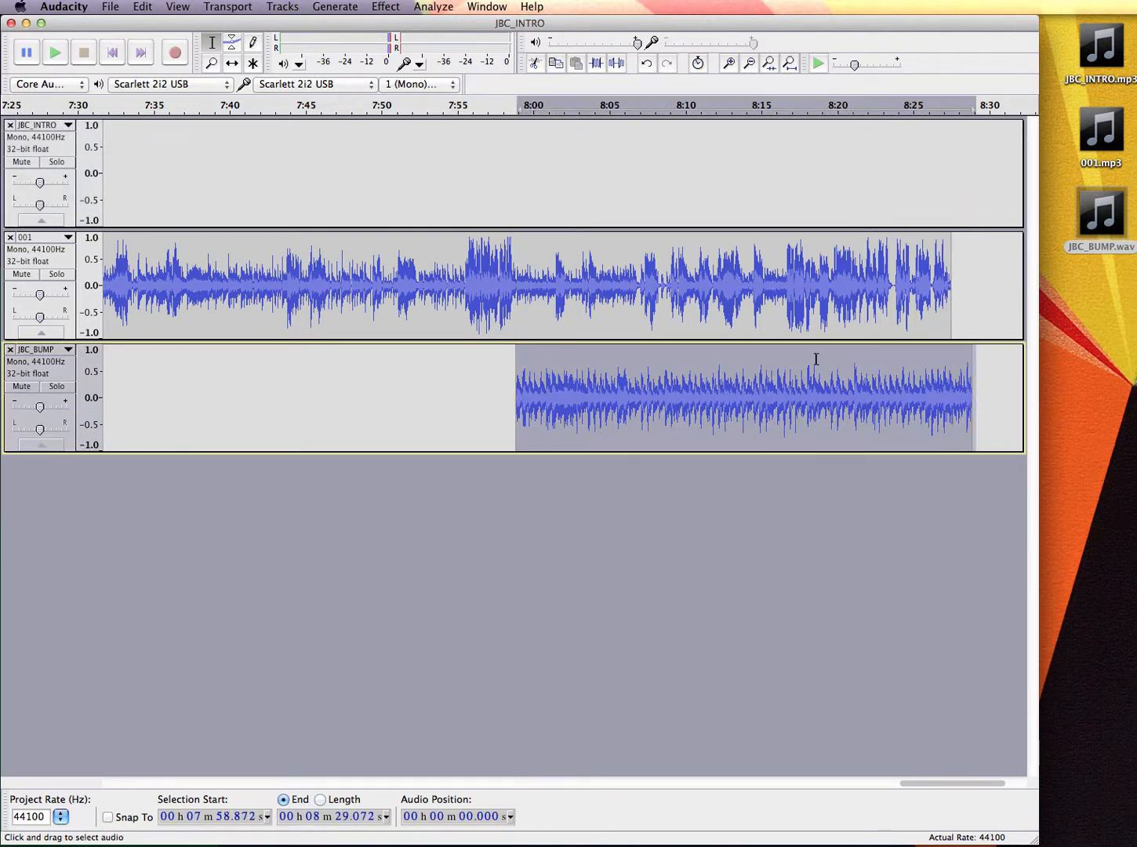
click(385, 7)
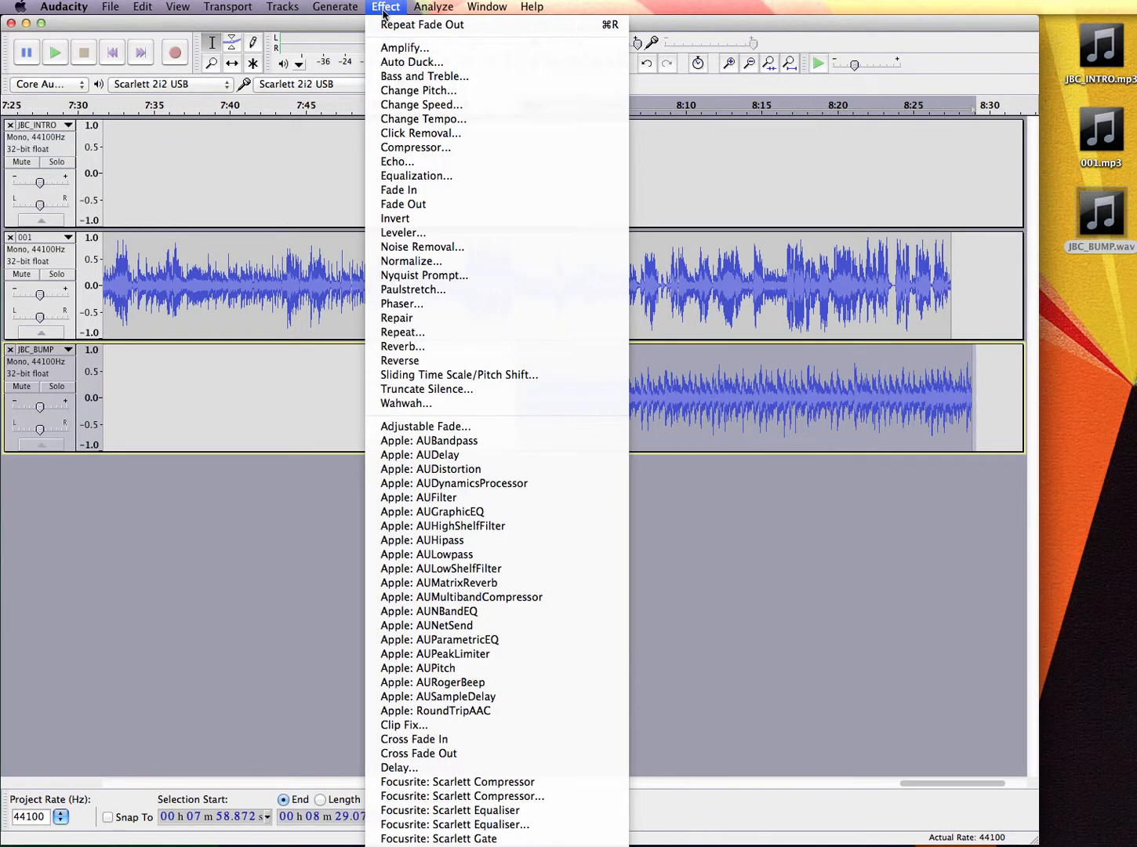
click(419, 189)
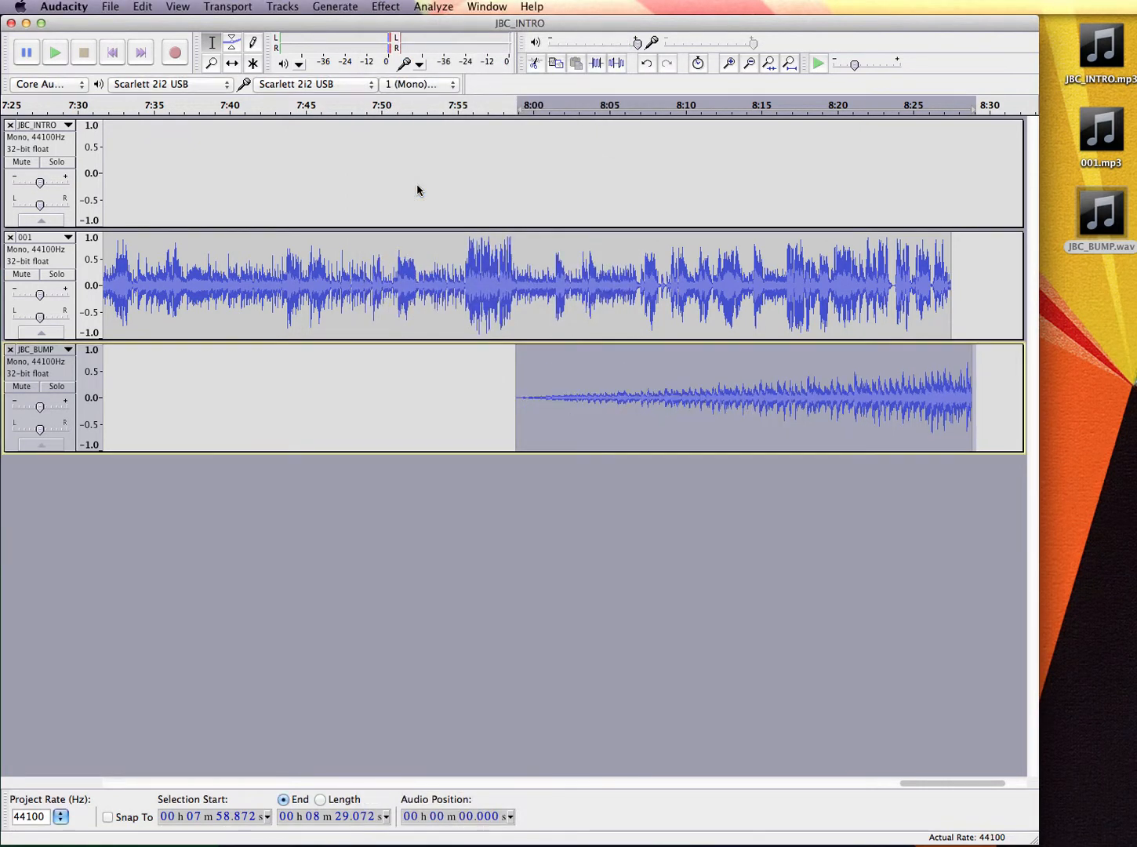
click(575, 195)
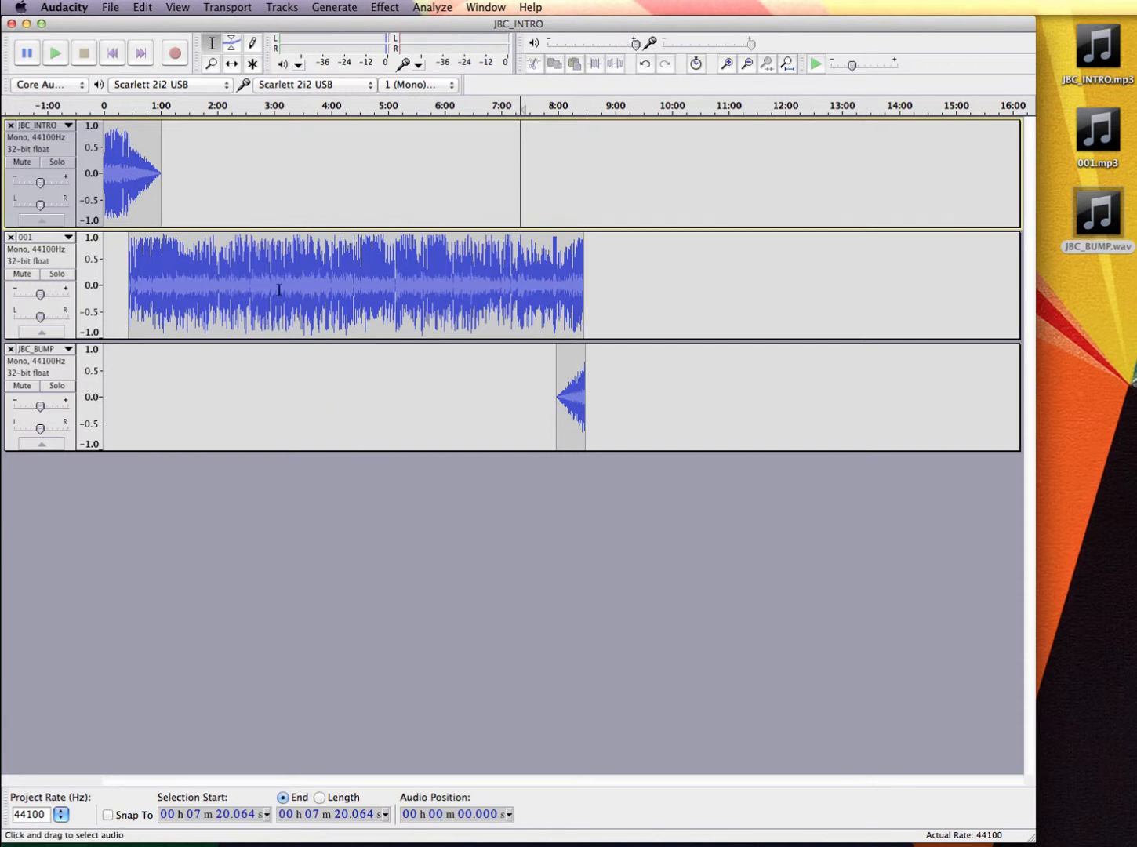
Step: Export the project to the Desktop as My_Podcast in WAV (Microsoft) signed 16 bit PCM format, accepting the mono mixdown and blank metadata
click(109, 7)
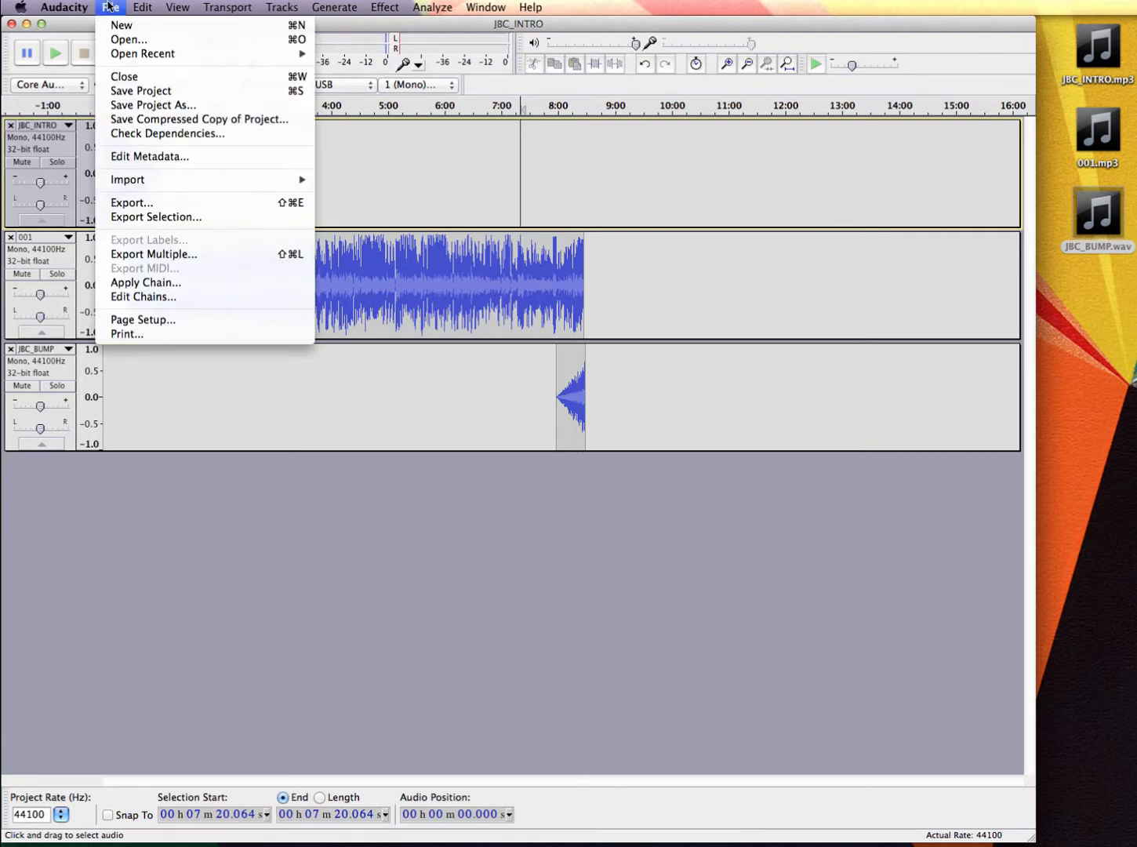
click(172, 208)
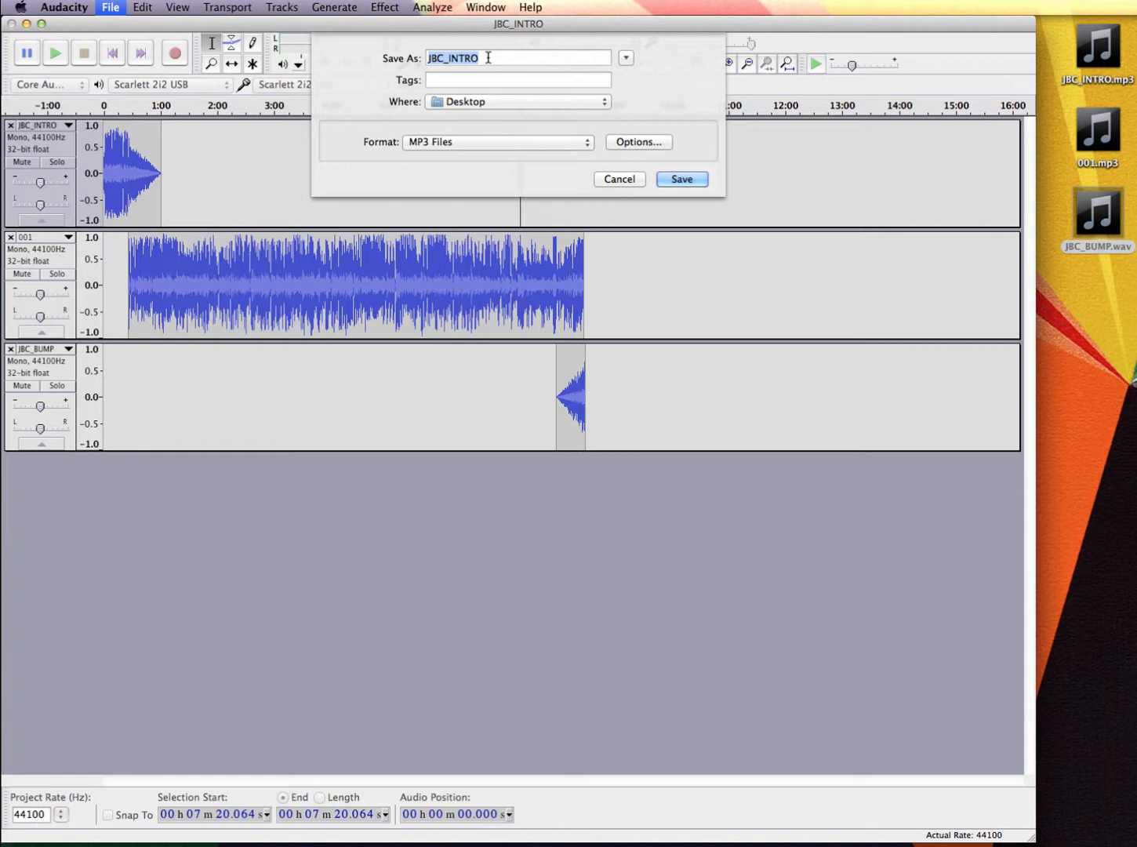
text(My_Podcast)
click(518, 141)
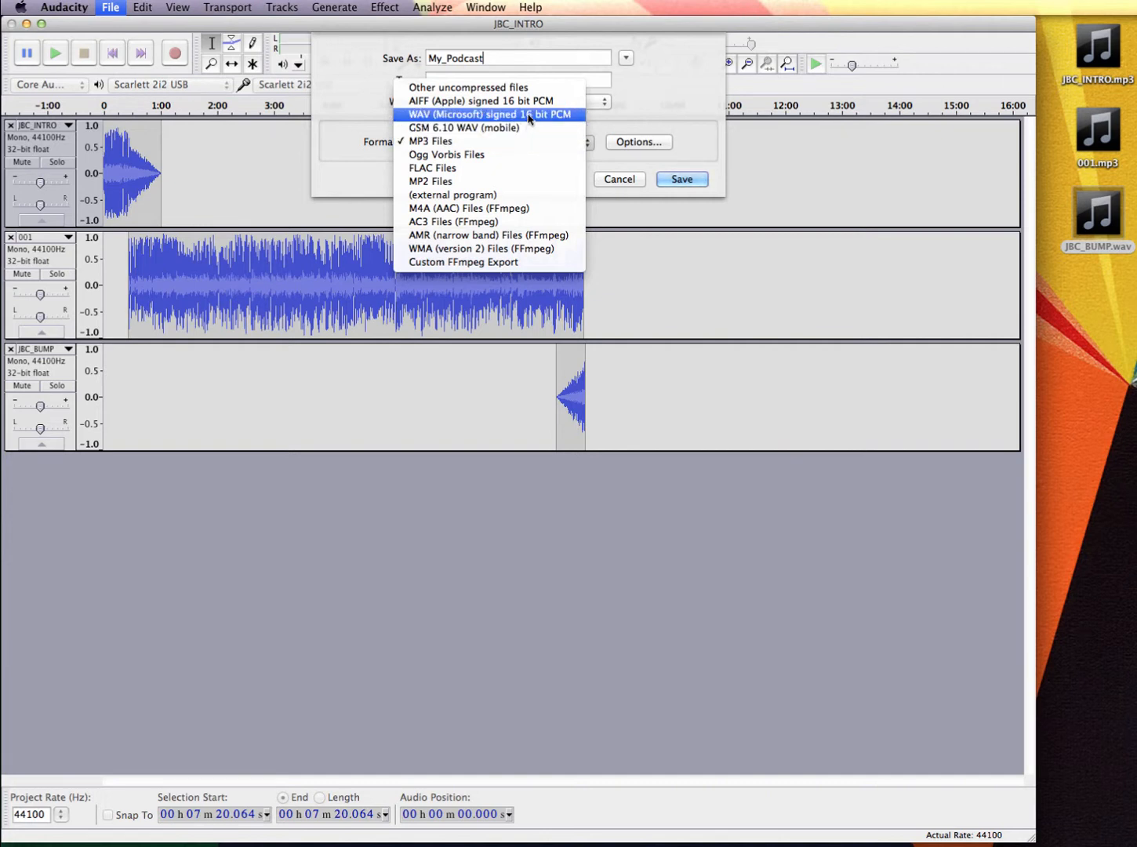
click(526, 116)
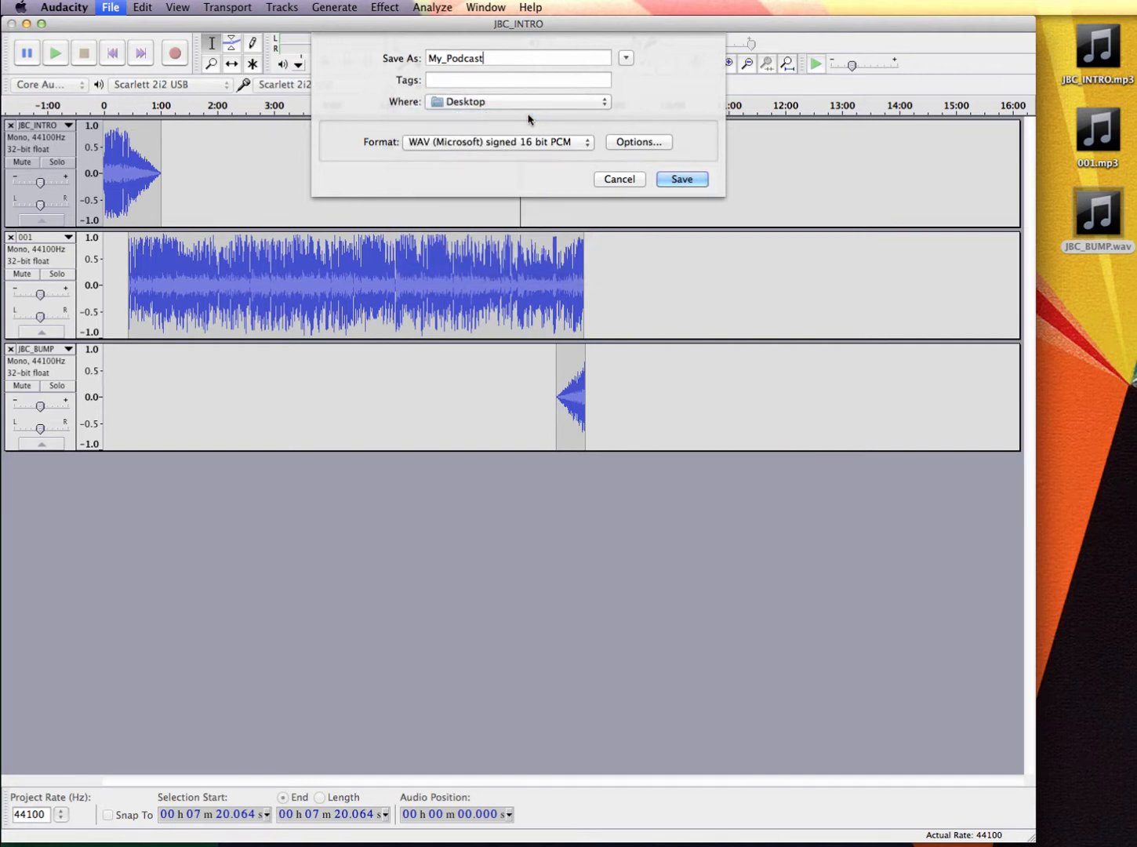
click(681, 178)
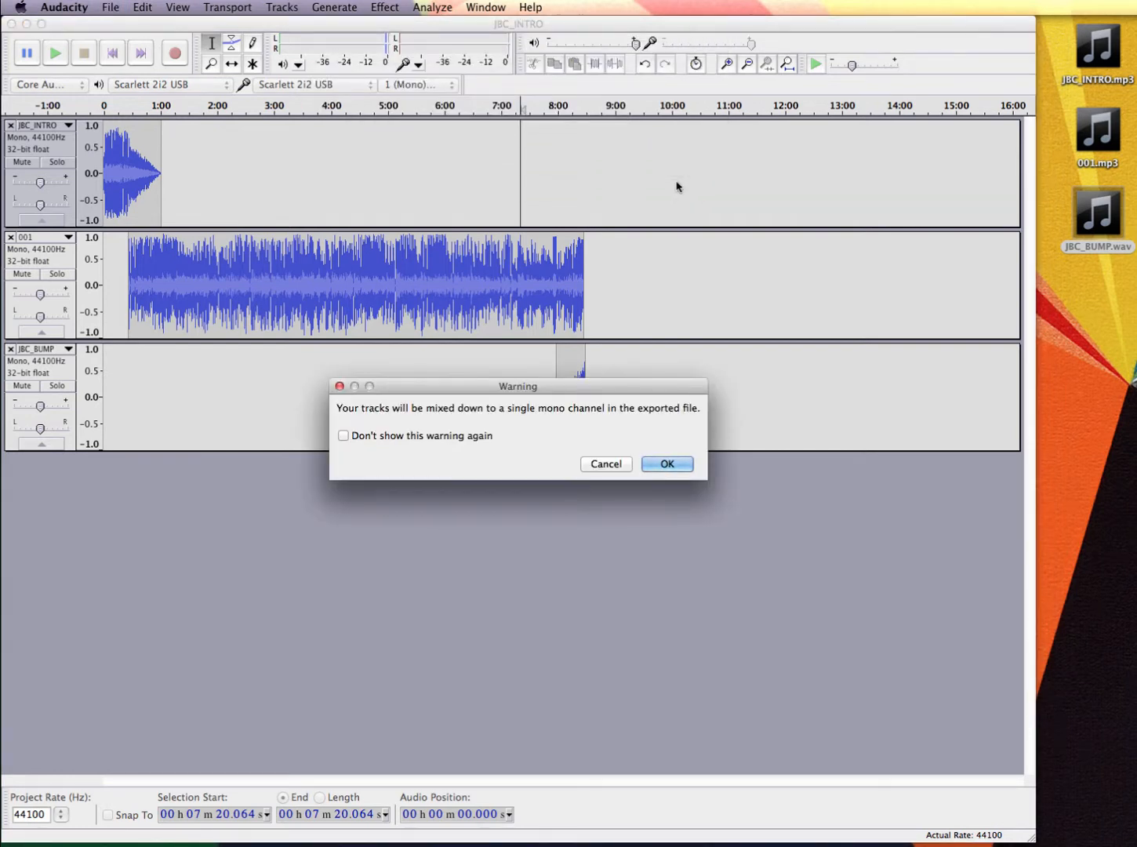
click(665, 465)
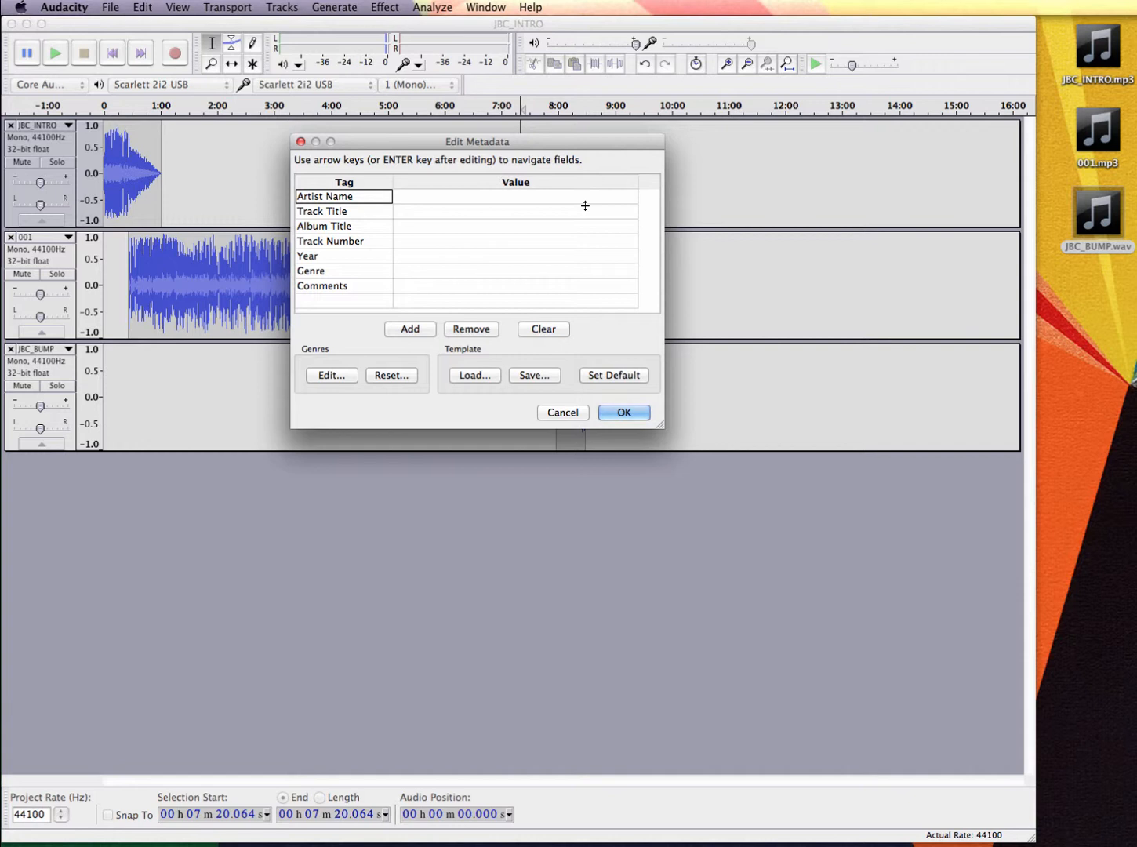
click(609, 414)
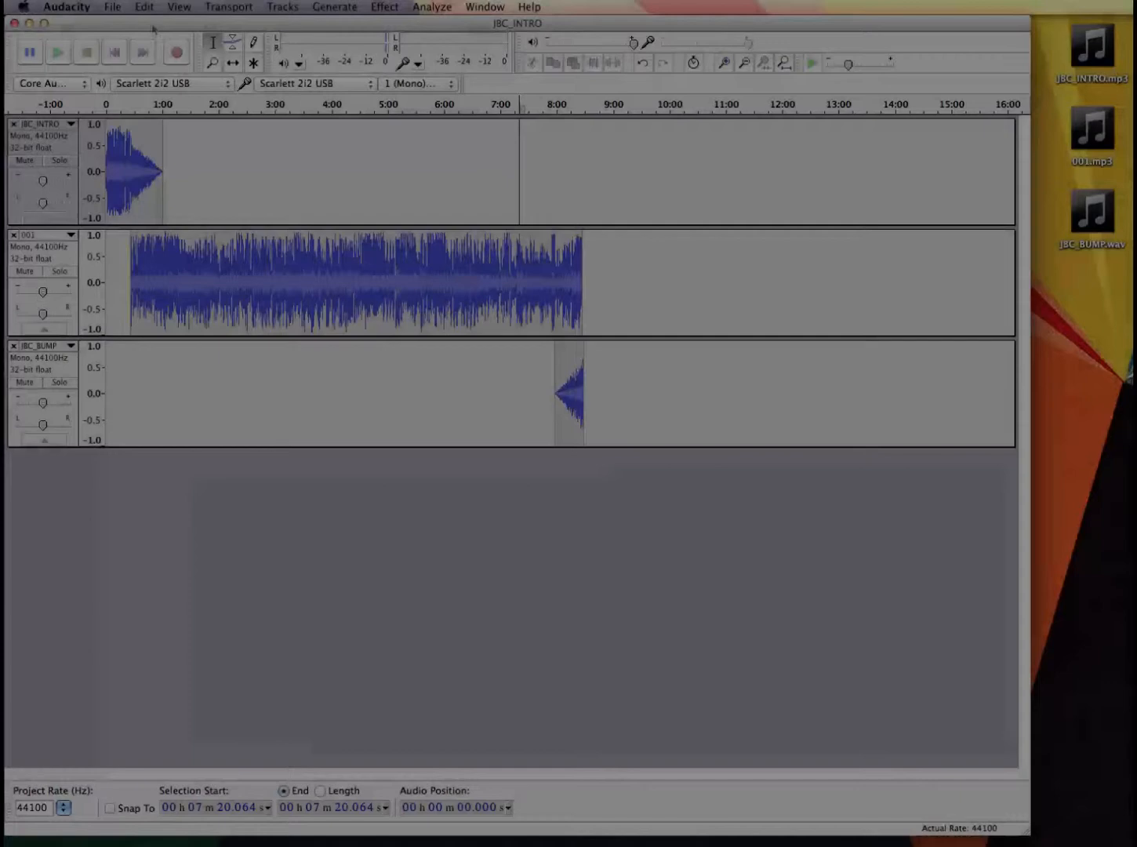
Step: Reopen the export settings for the project and choose MP3 Files as the format
click(110, 7)
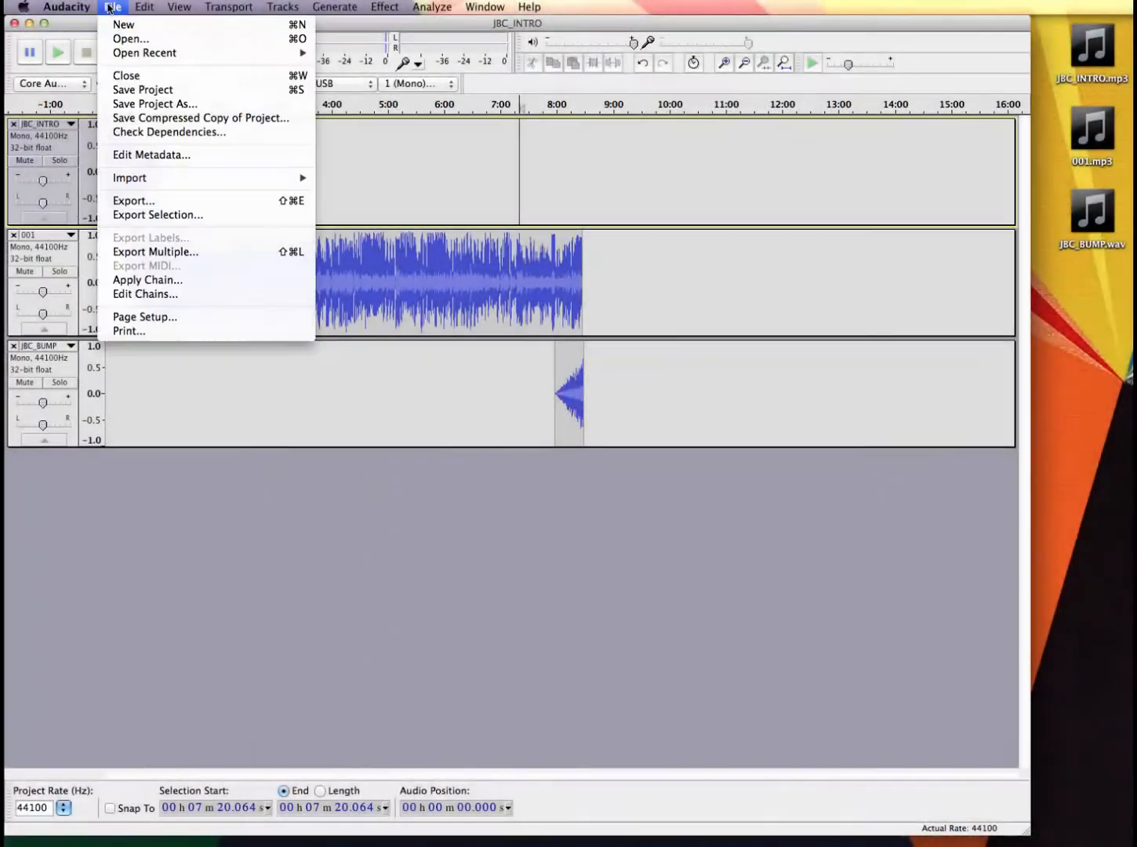
click(177, 204)
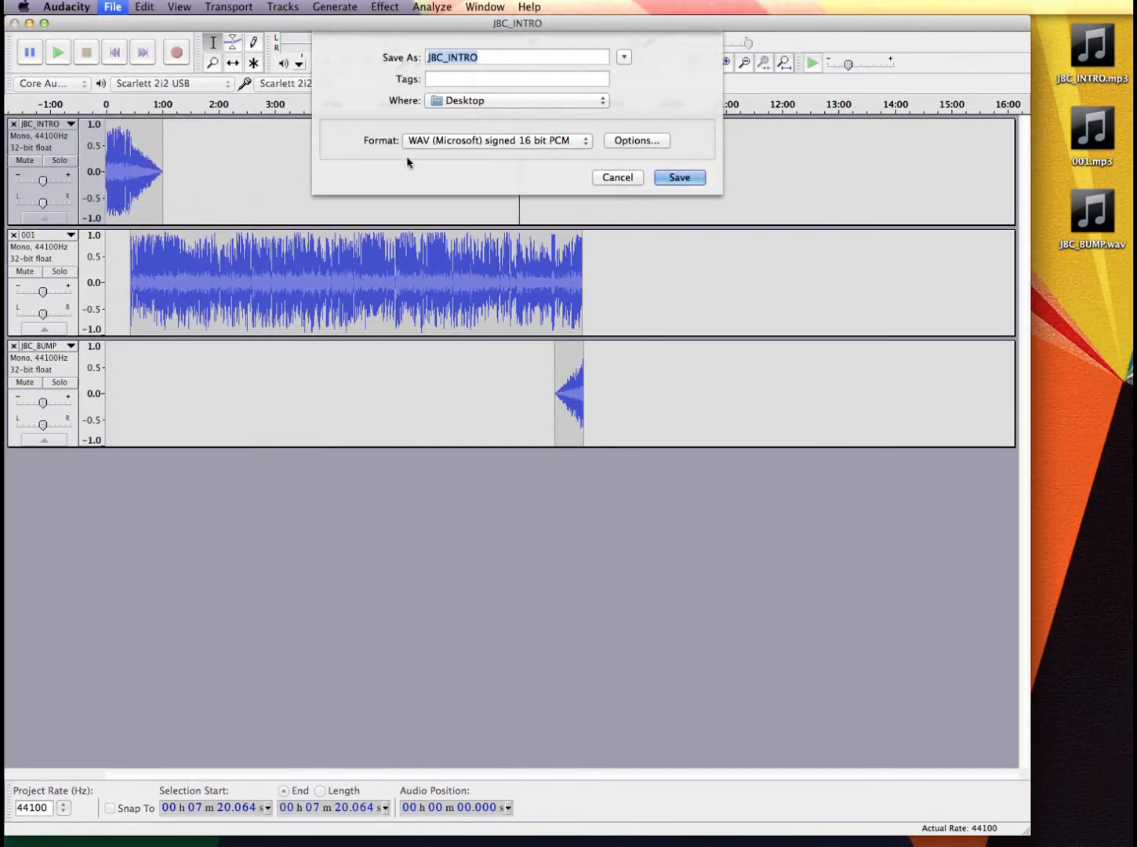
click(449, 145)
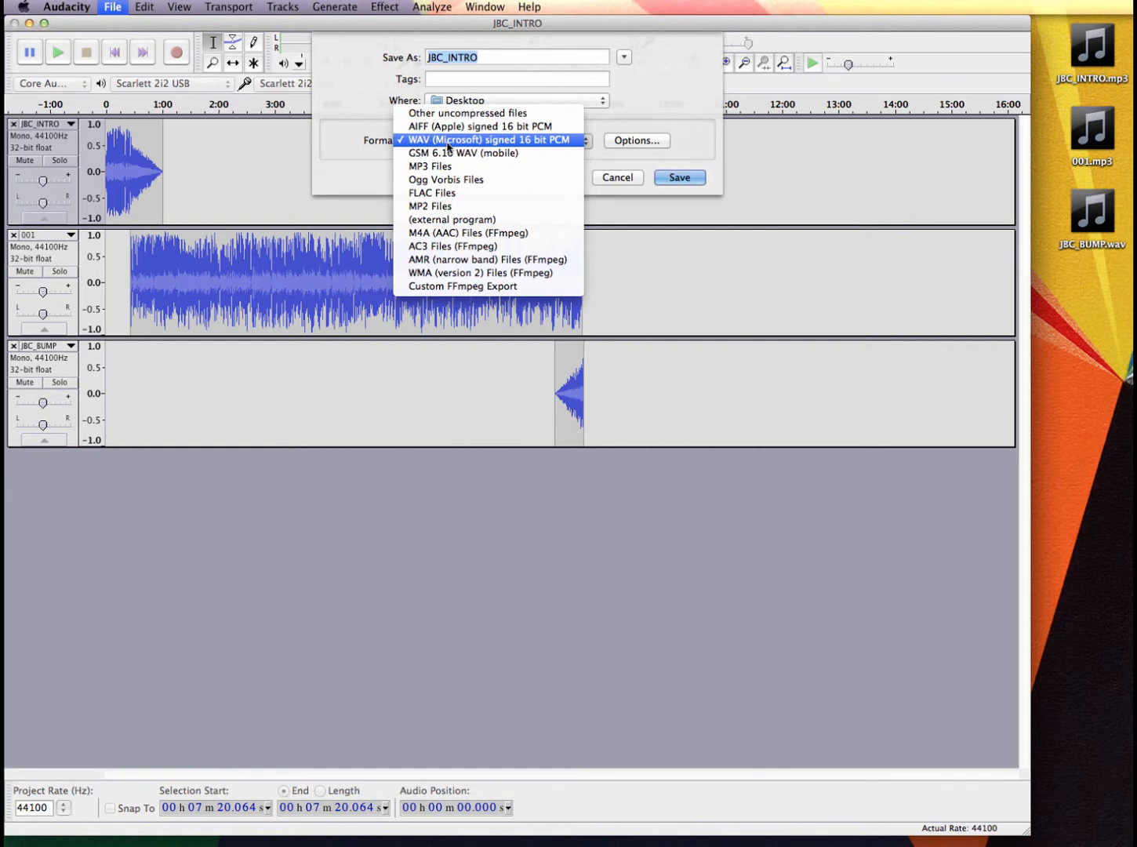
click(448, 167)
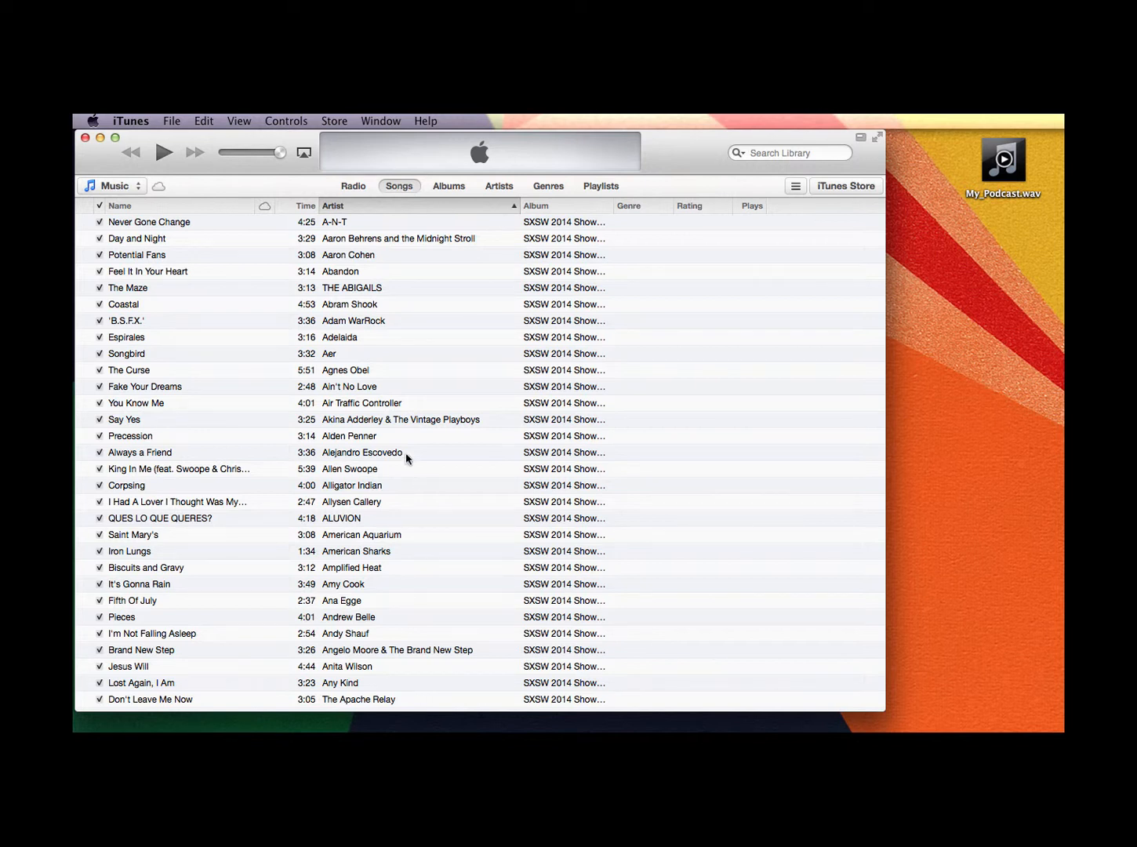
Step: Switch to iTunes, create a playlist named Mixdowns and add My_Podcast.wav from the desktop to it
click(167, 120)
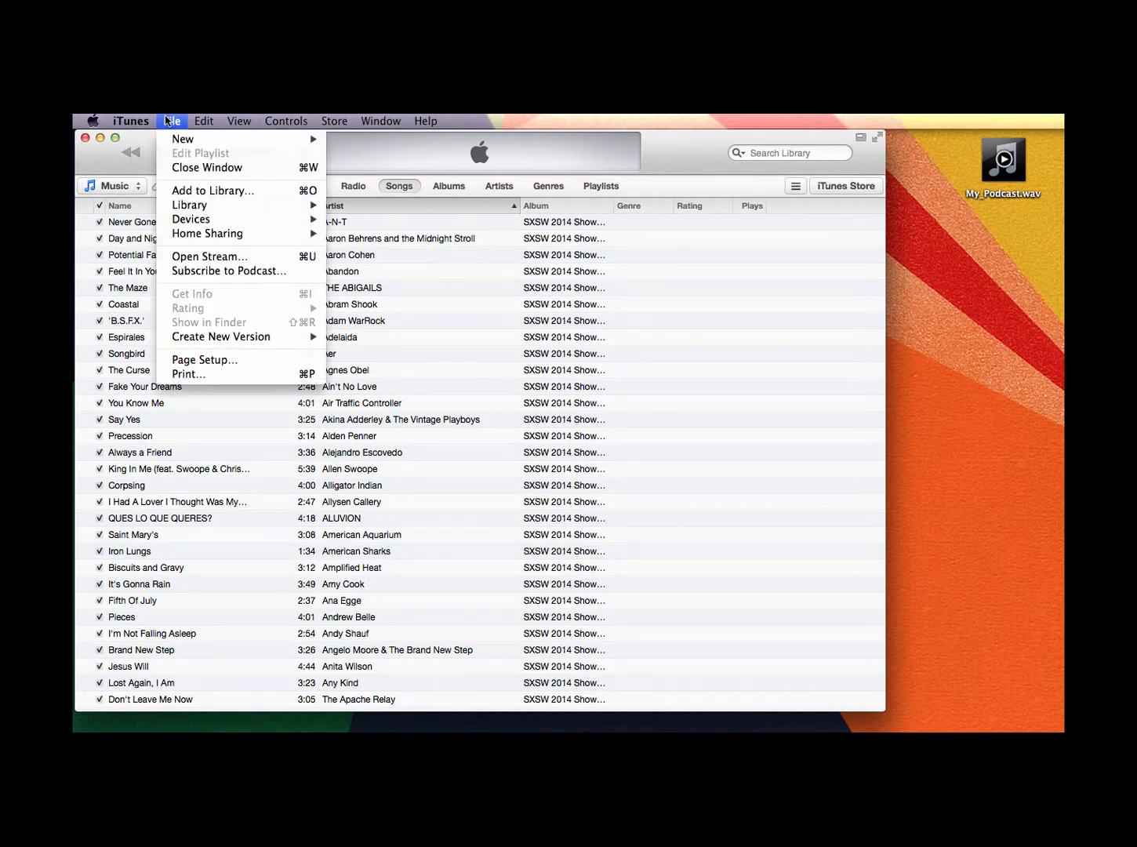
mouse_move(177, 138)
click(346, 144)
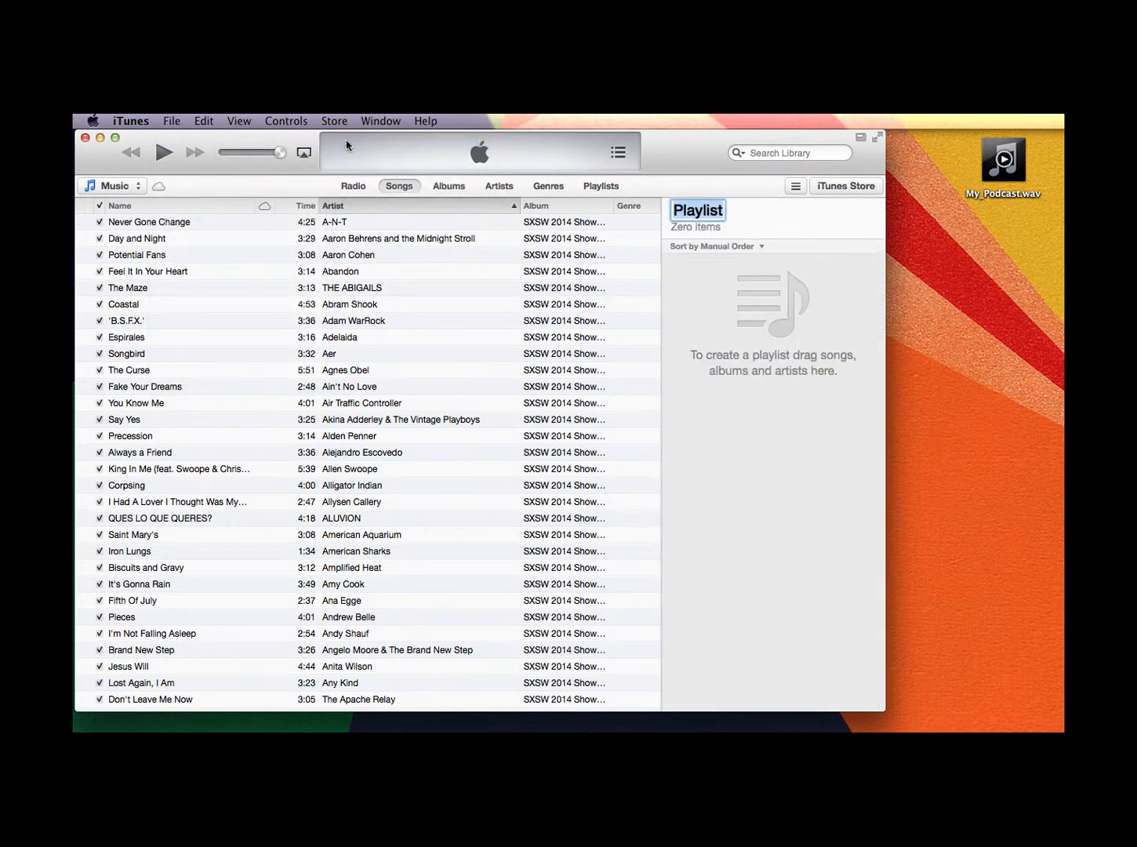
text(Mixdowns)
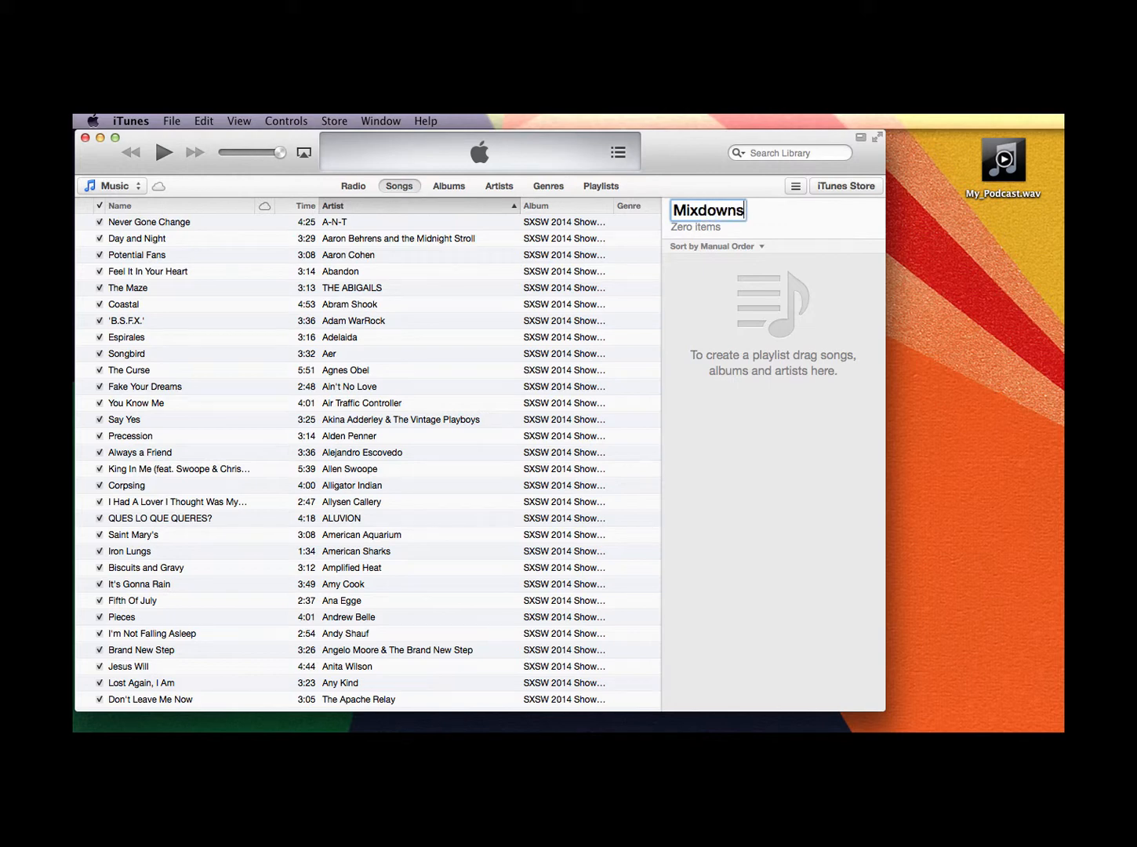
key(Return)
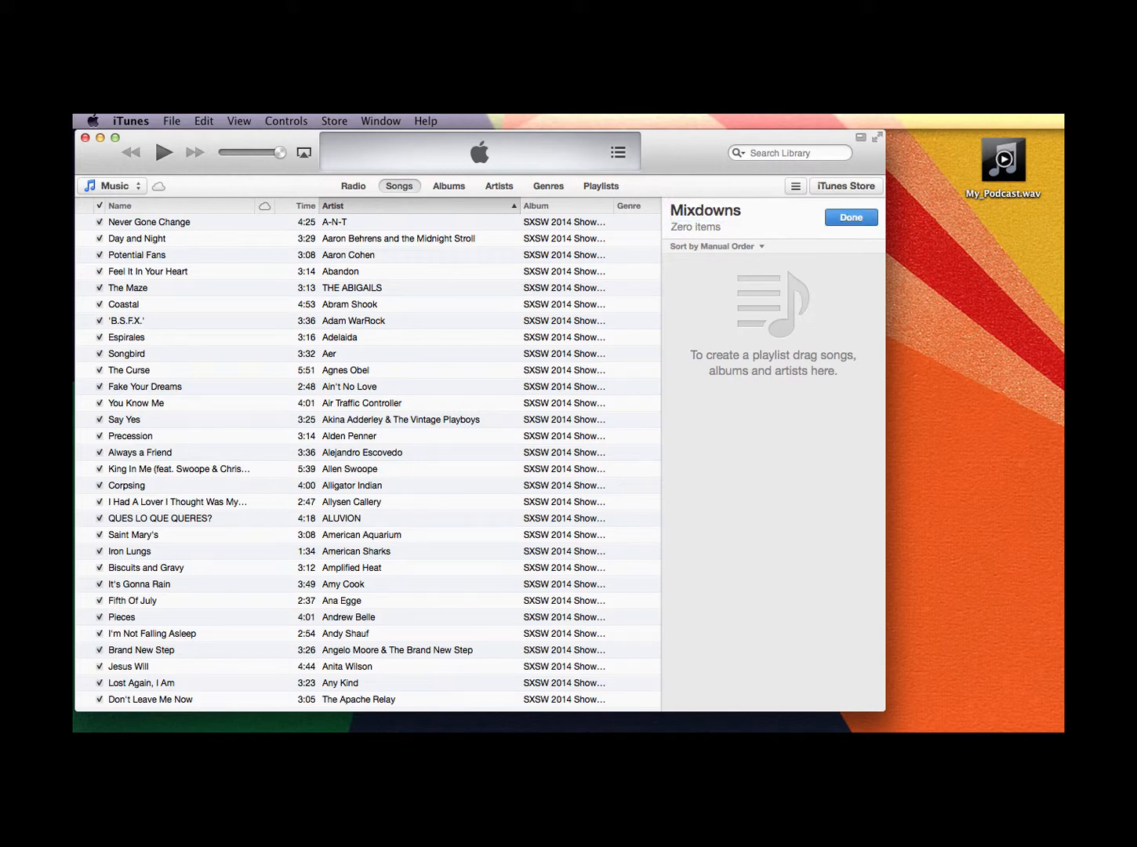
click(840, 220)
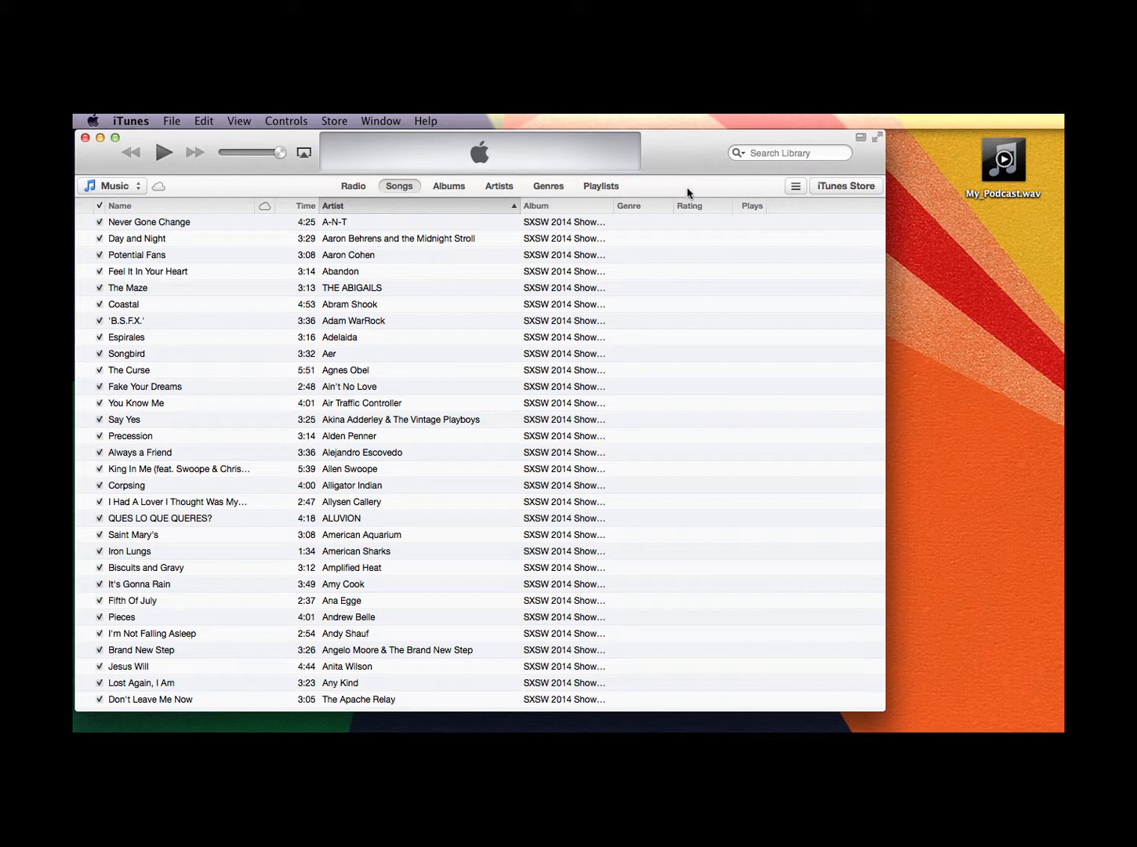
click(618, 183)
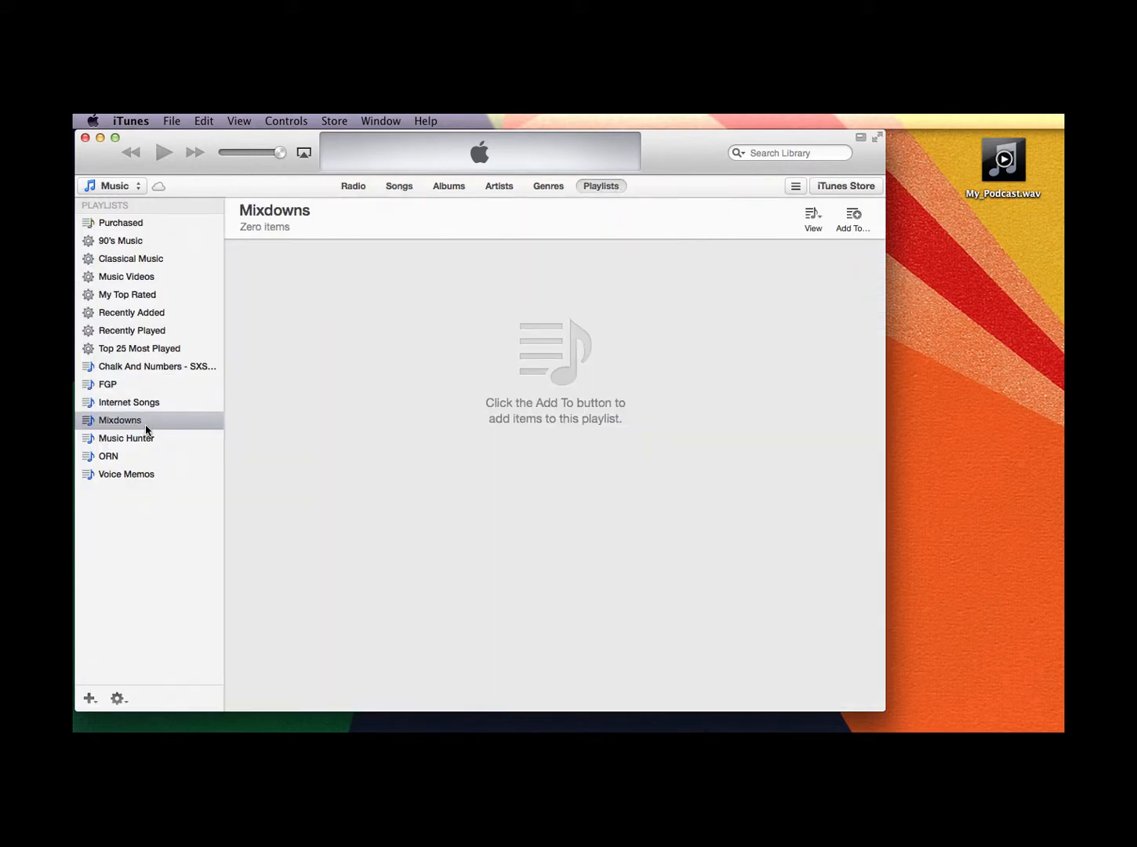
drag(1004, 160, 491, 366)
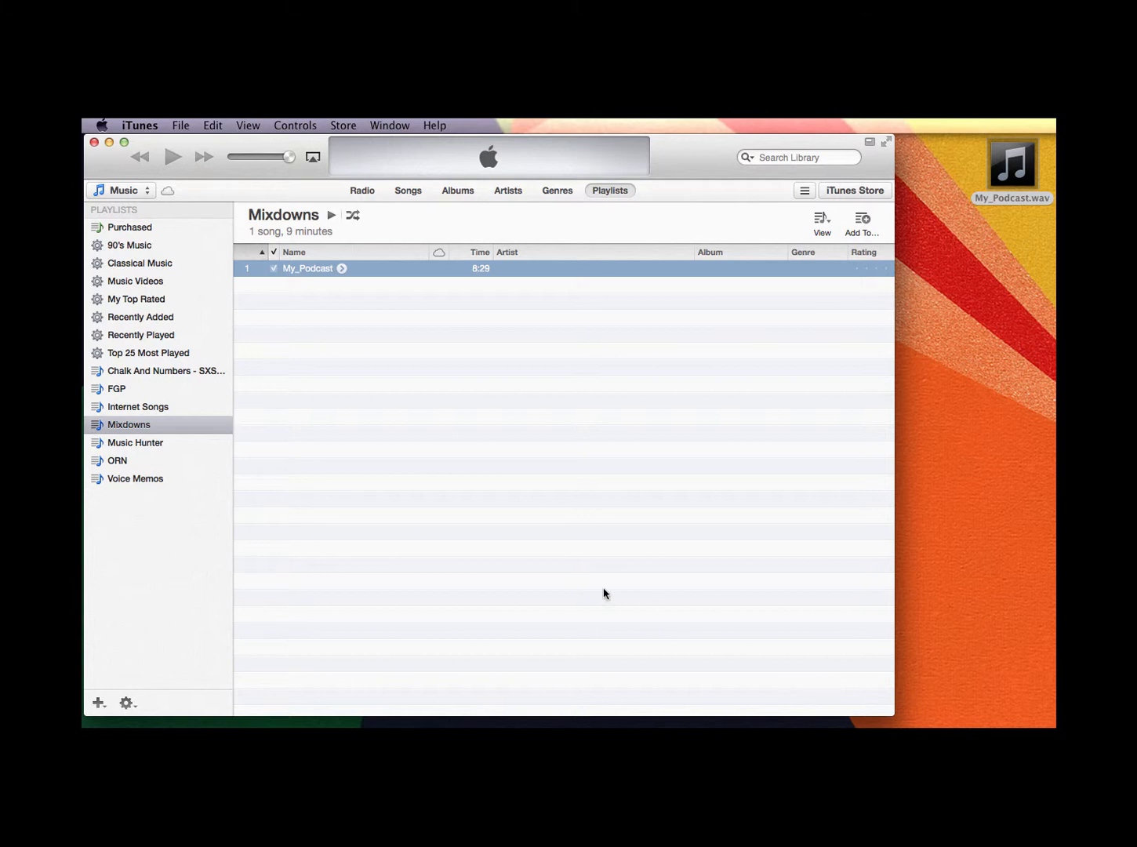
Step: Set the import settings in the iTunes preferences to use the MP3 Encoder
click(139, 125)
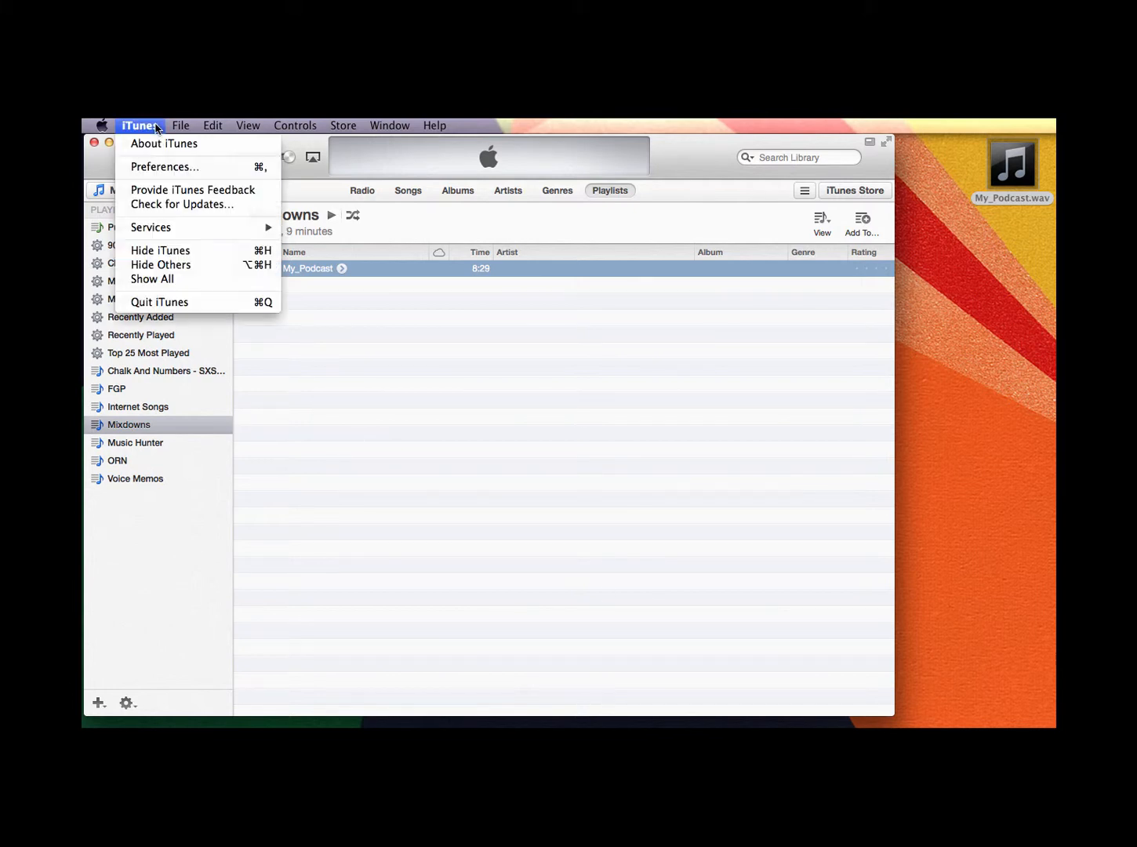
click(158, 166)
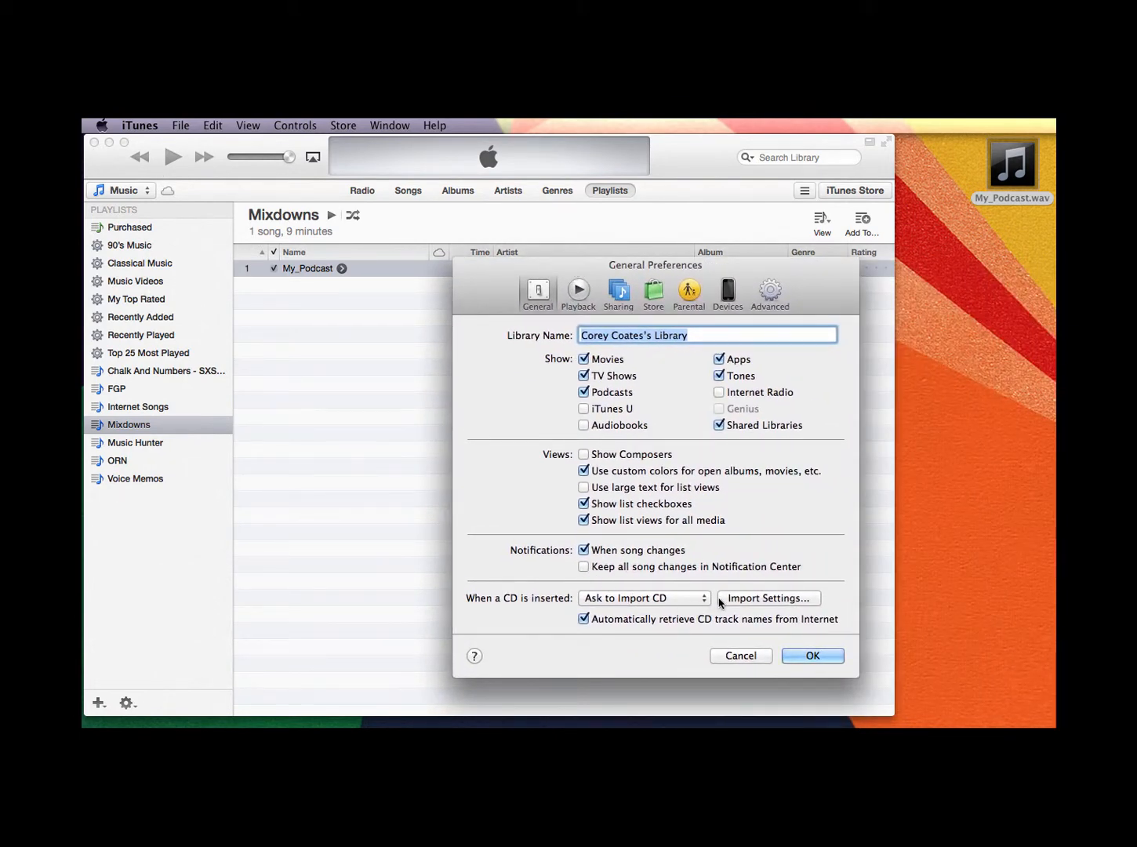
click(737, 598)
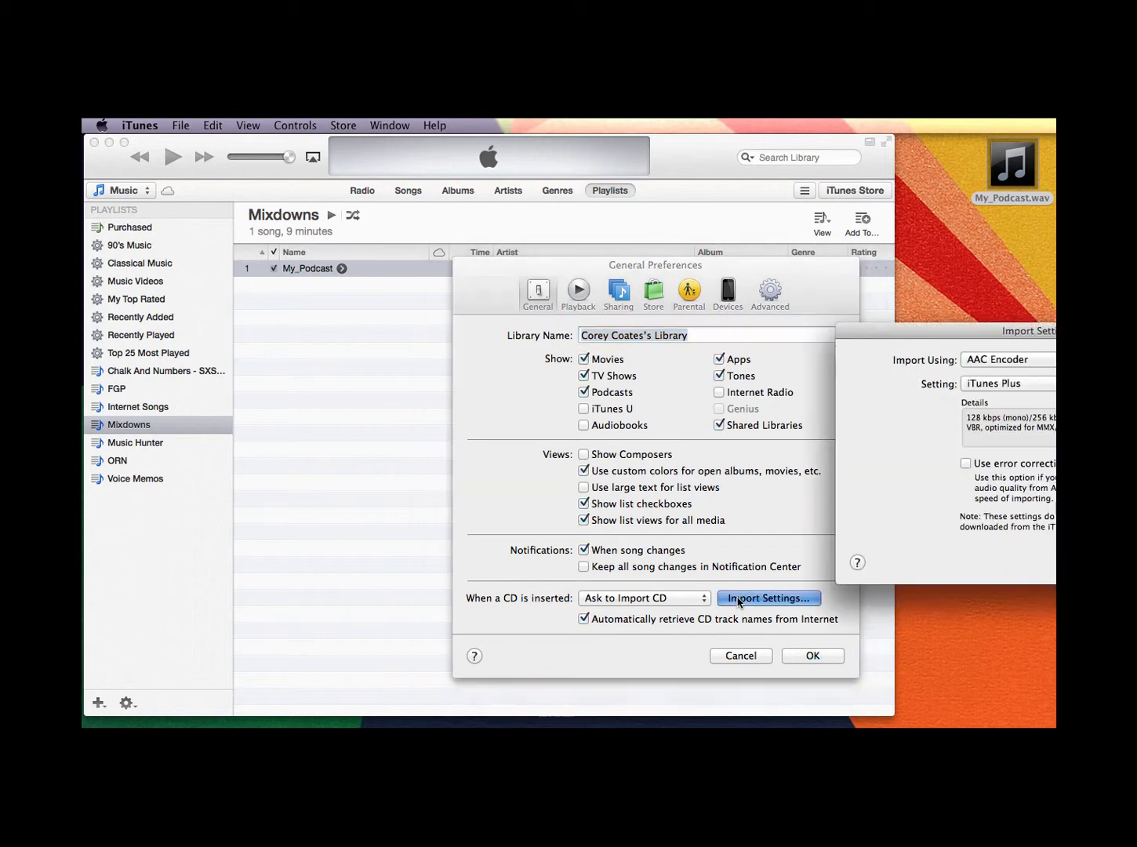
drag(1002, 329, 770, 338)
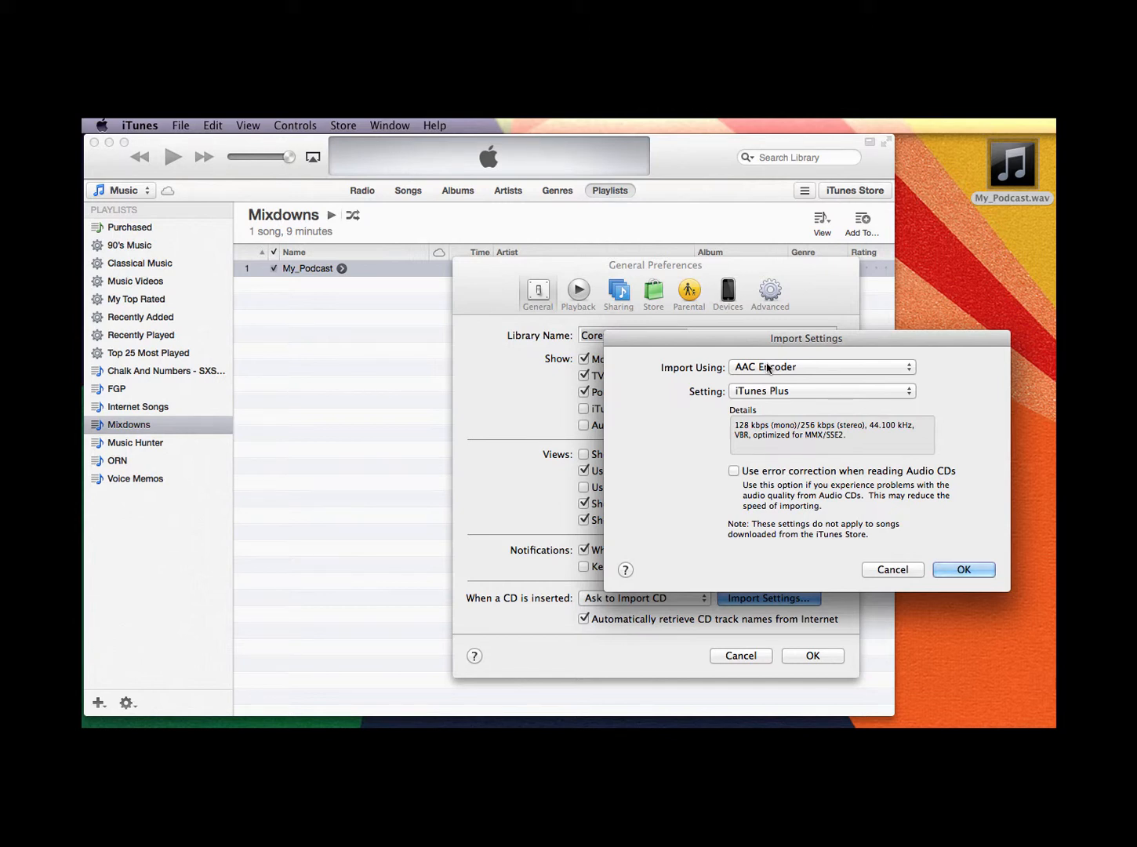
click(768, 368)
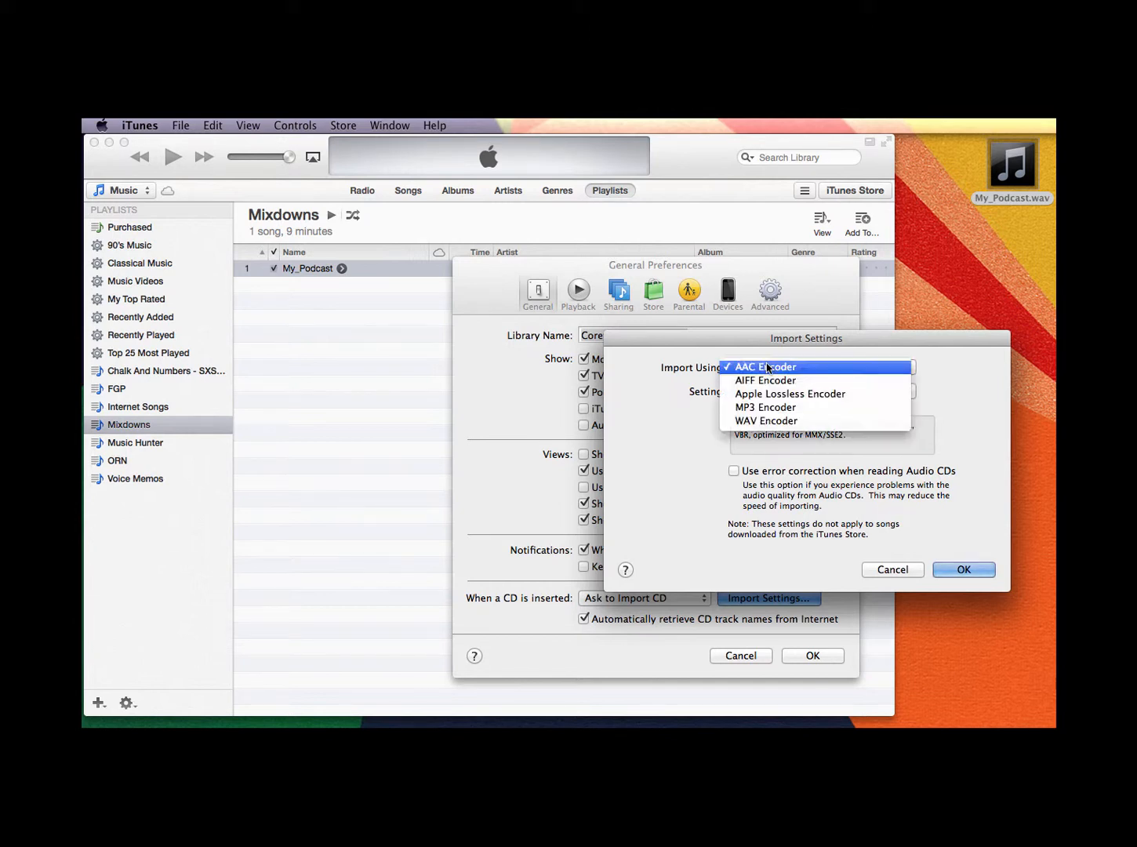
click(766, 406)
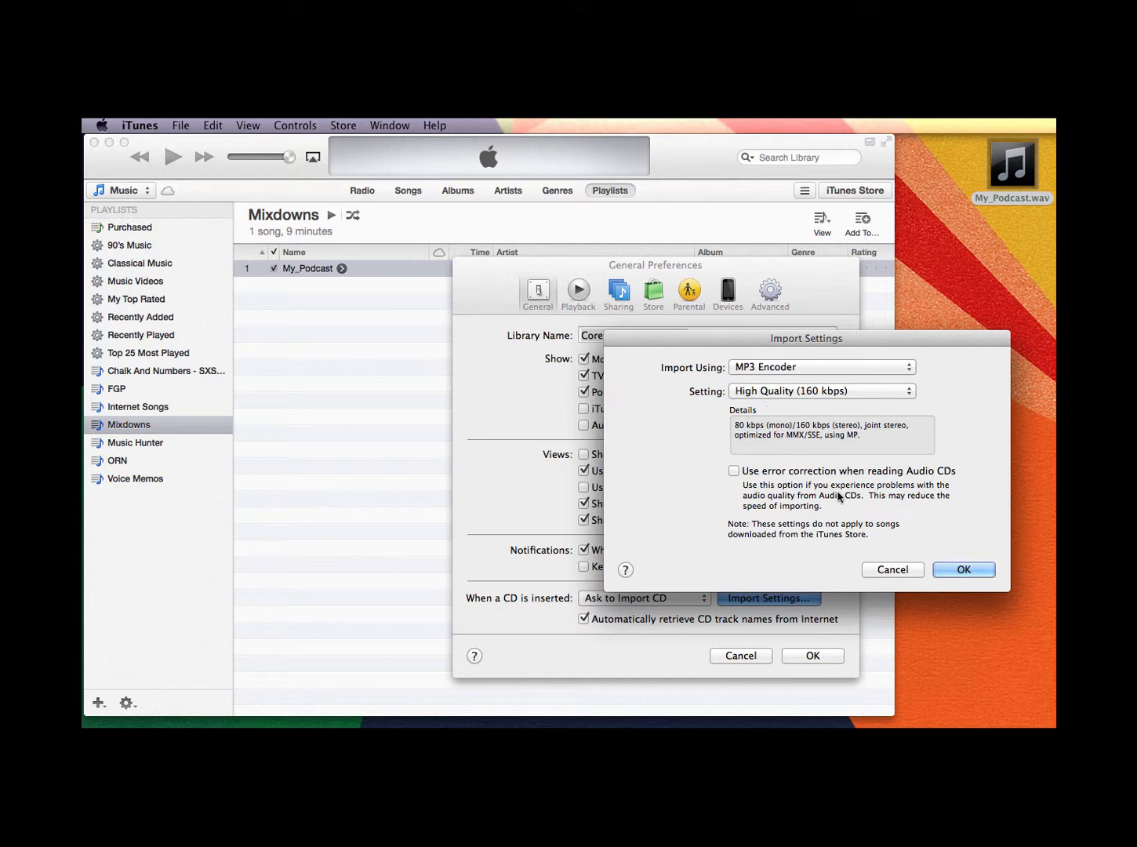
click(963, 570)
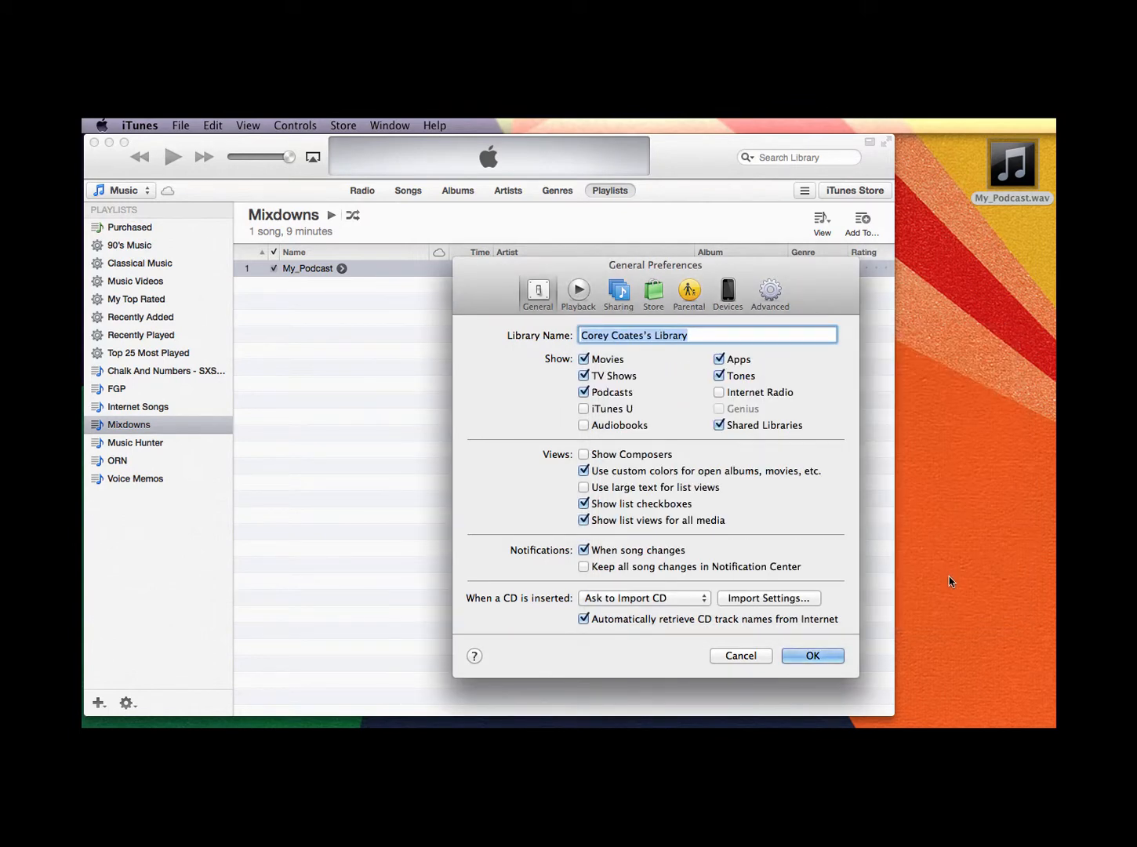
click(835, 660)
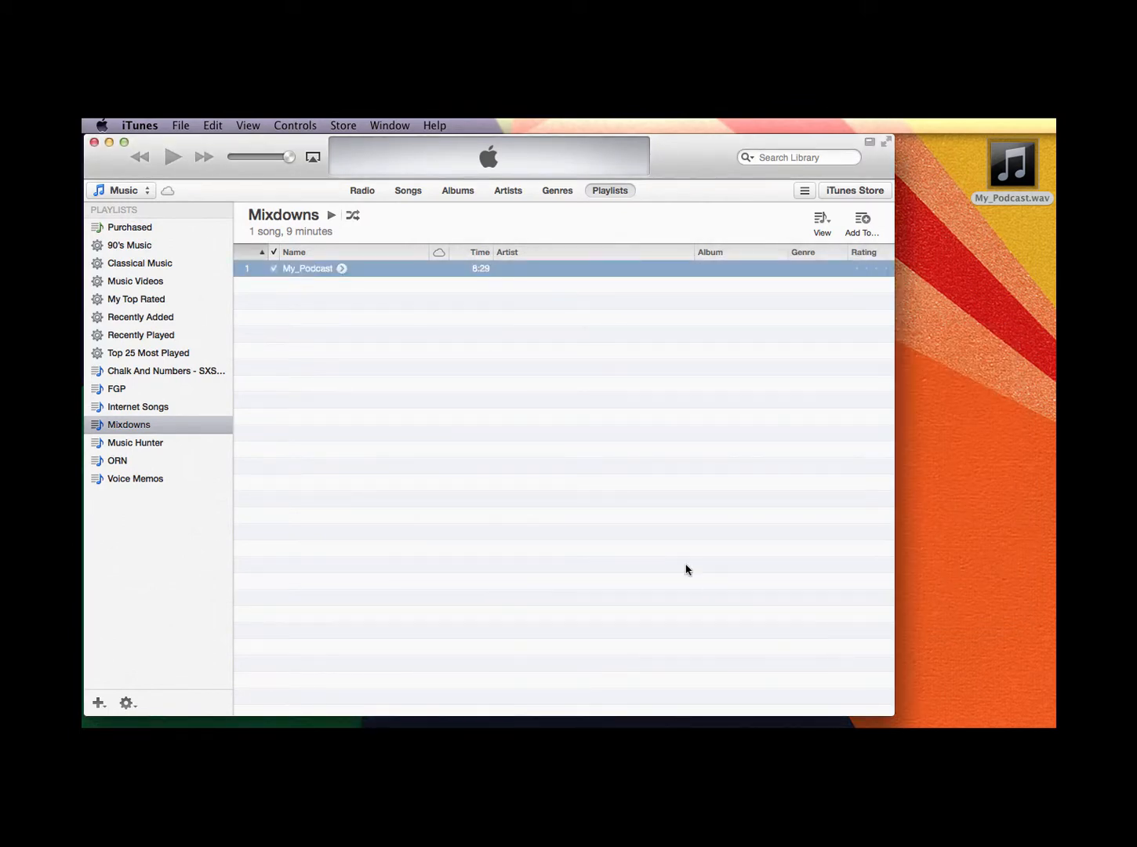
Step: Create an MP3 version of My_Podcast in the Mixdowns playlist and search the library for "my_podcast" to locate it among the songs
right_click(414, 274)
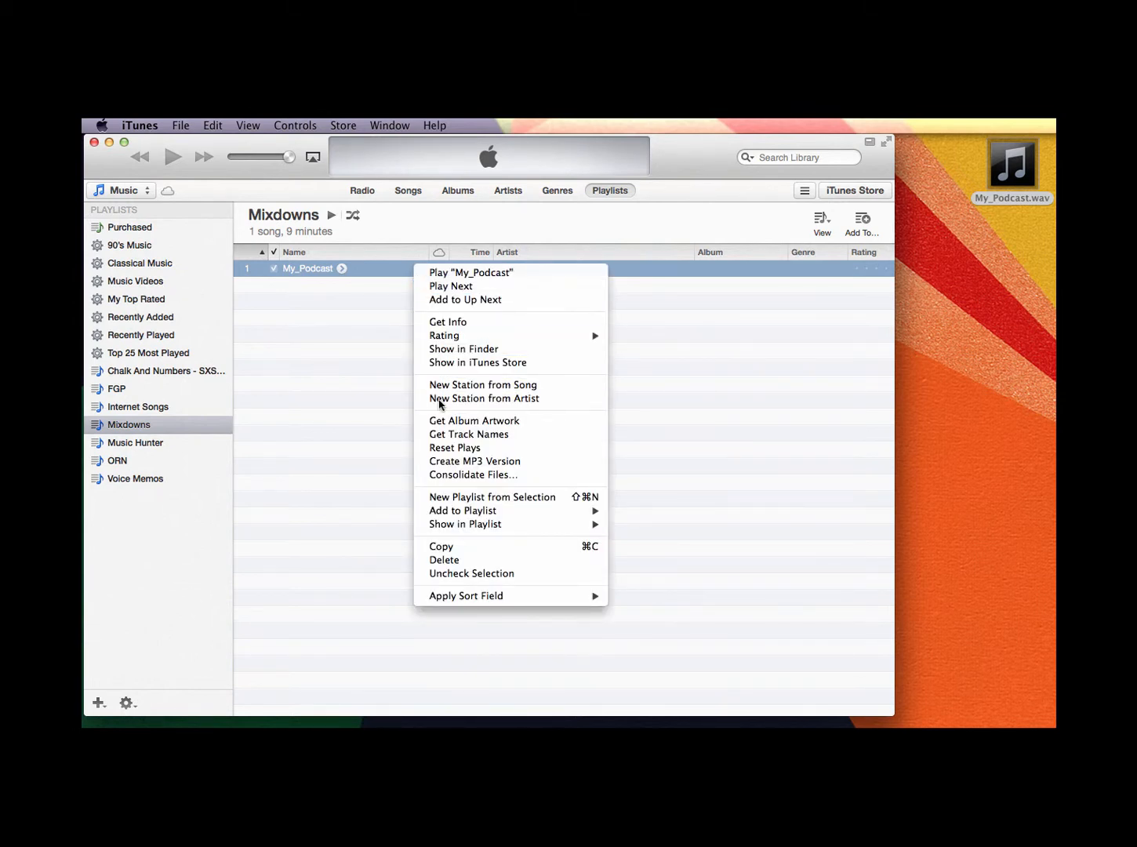
click(440, 464)
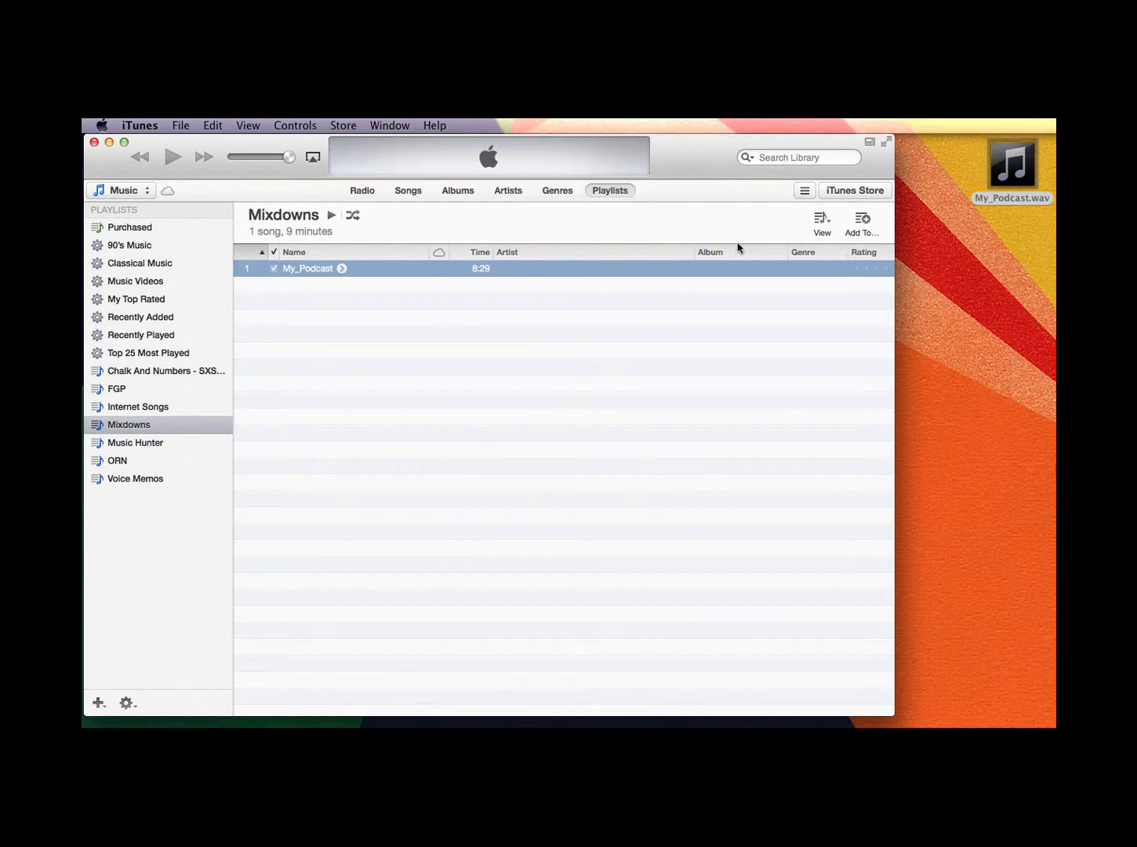
click(802, 159)
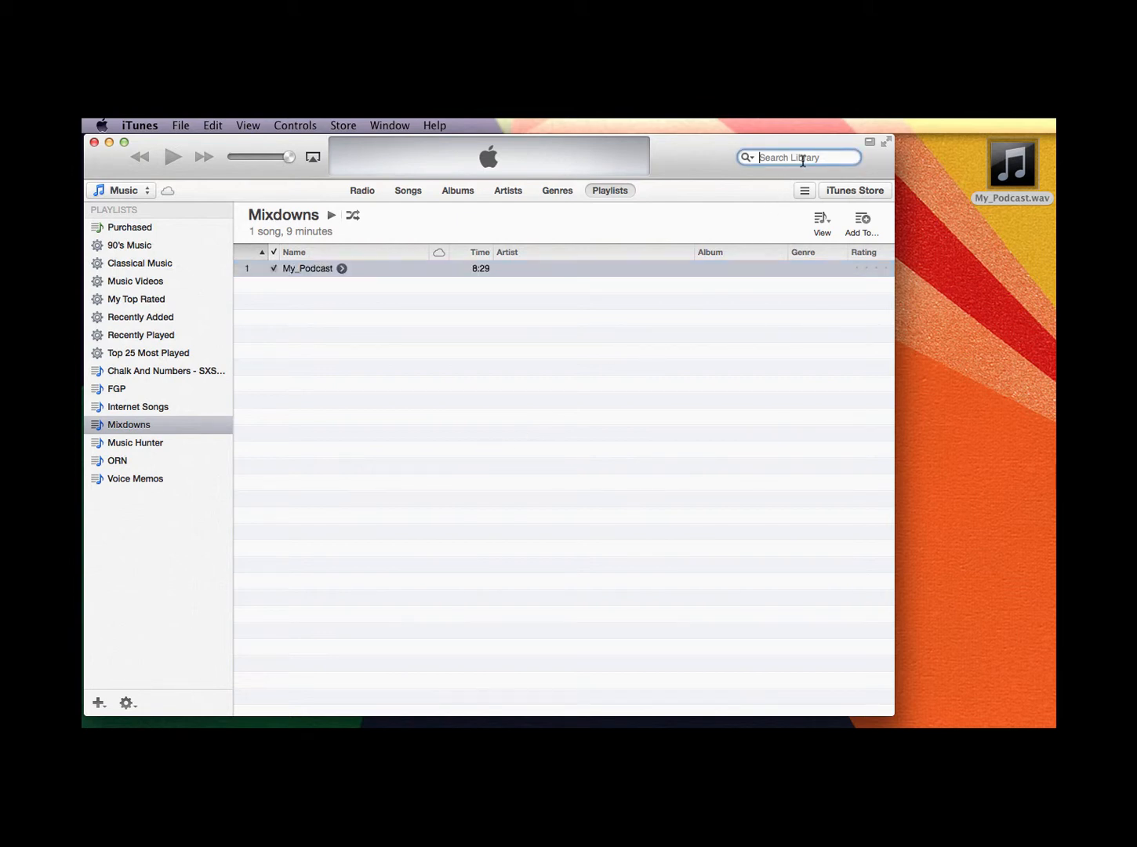
text(my_p)
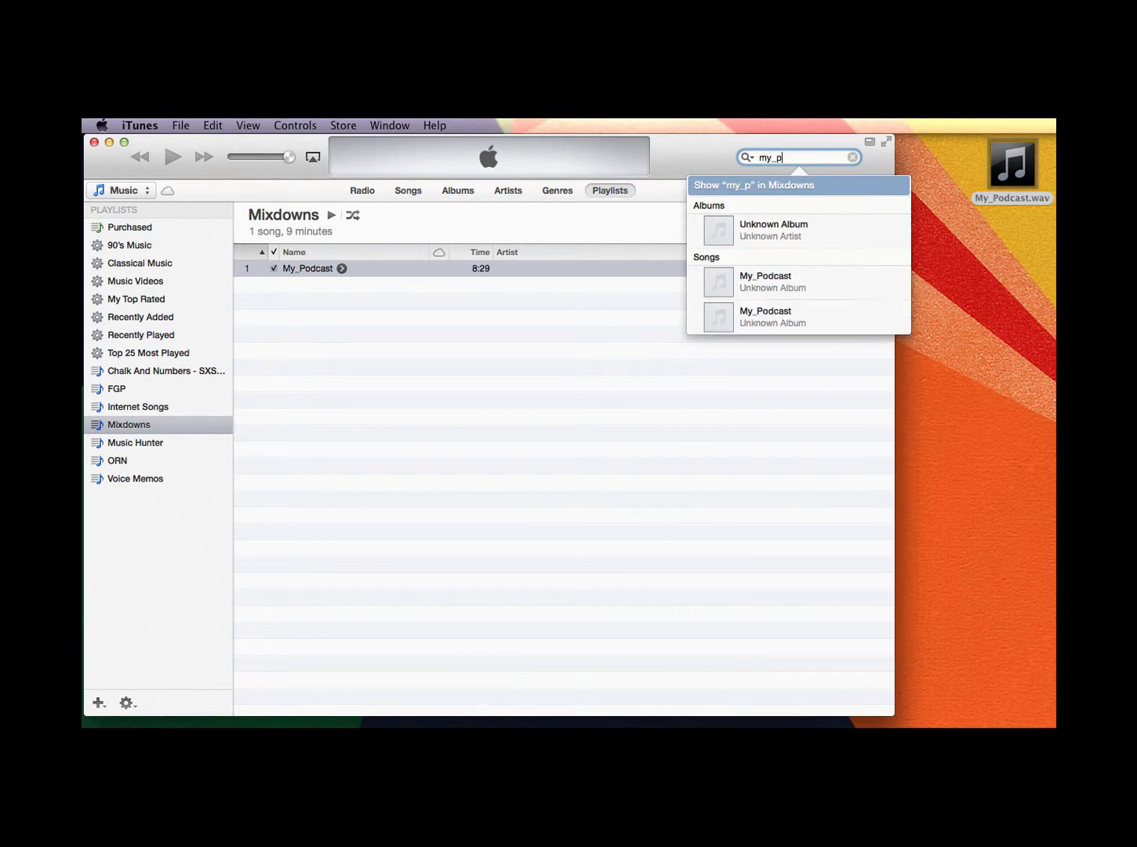
text(odcast)
click(770, 279)
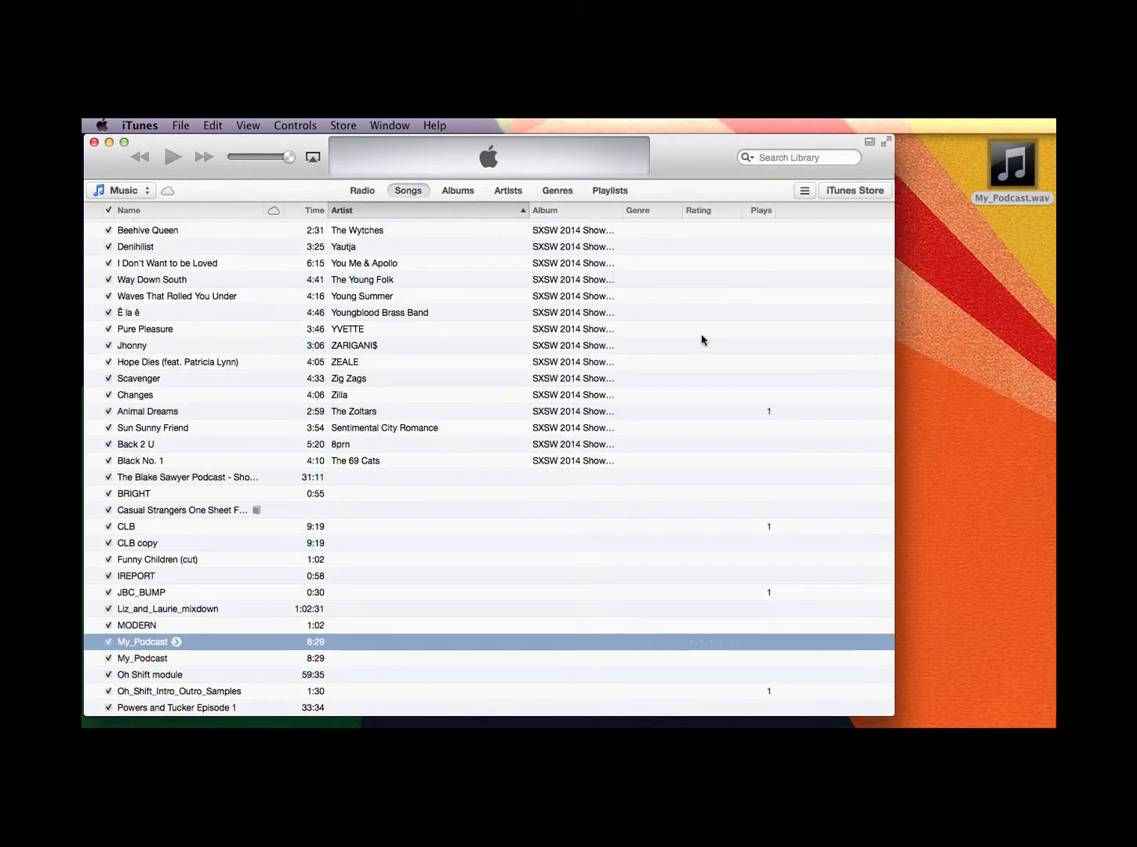
Step: Review the summary, info and artwork of the second My_Podcast entry, and copy its MP3 file to the desktop
click(384, 659)
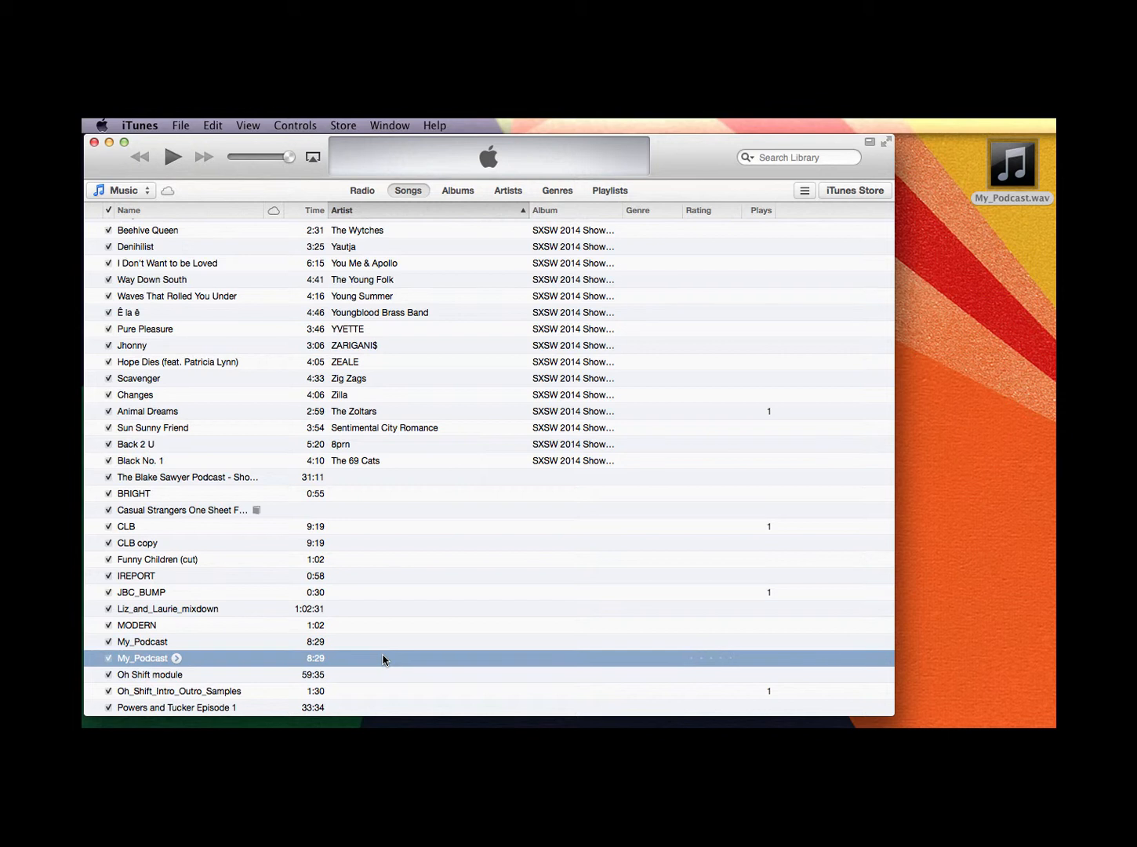
right_click(382, 659)
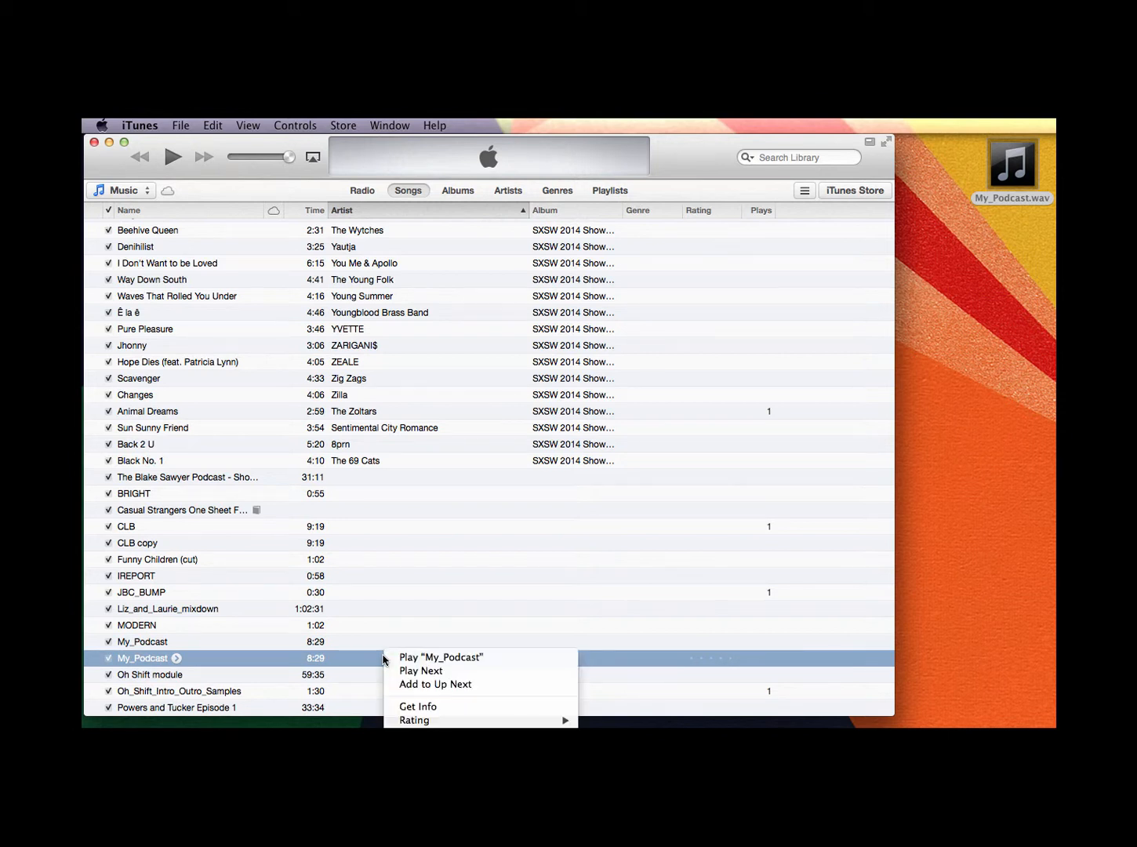
click(394, 708)
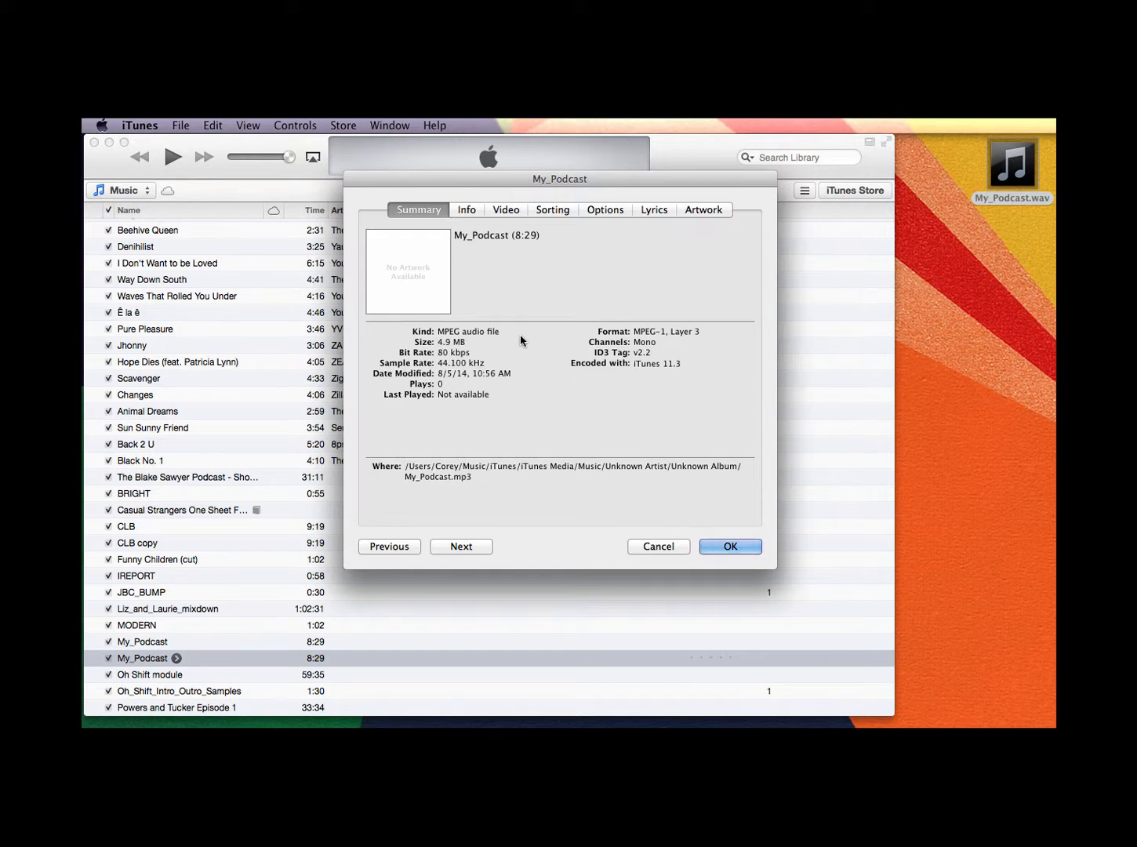
click(466, 210)
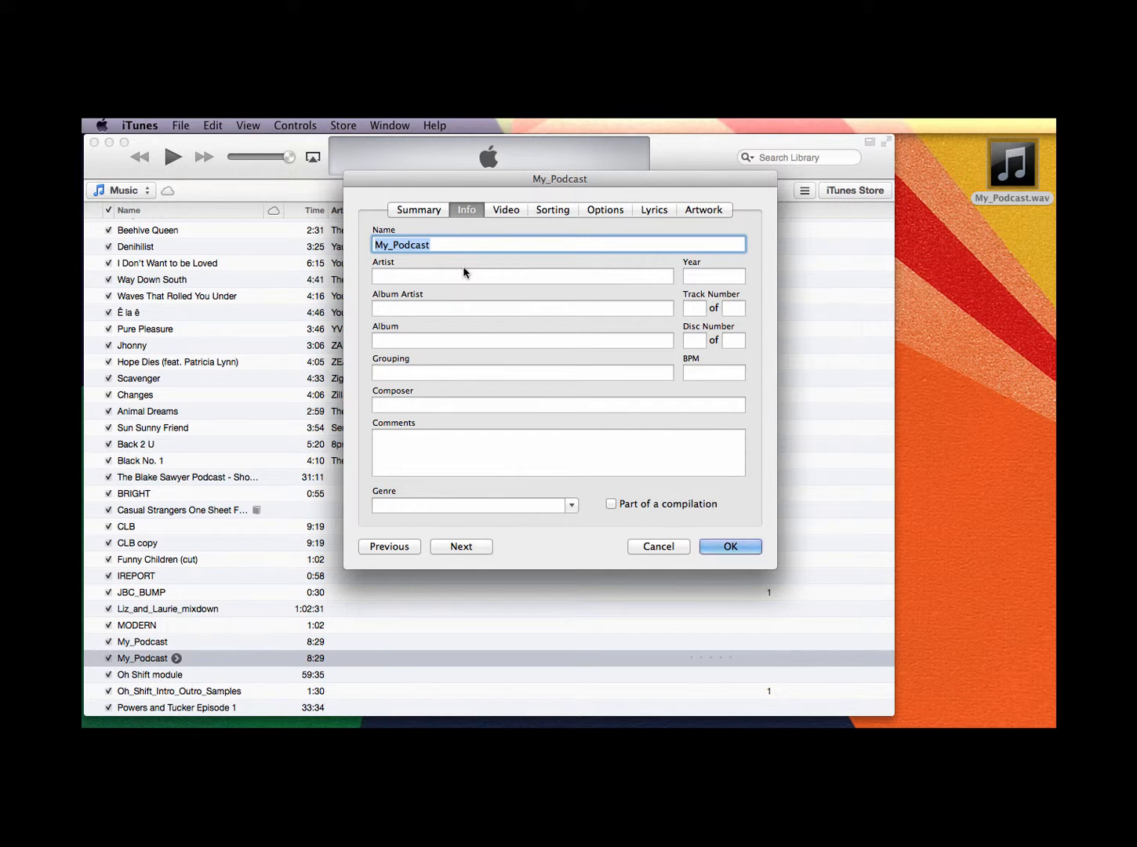
click(694, 211)
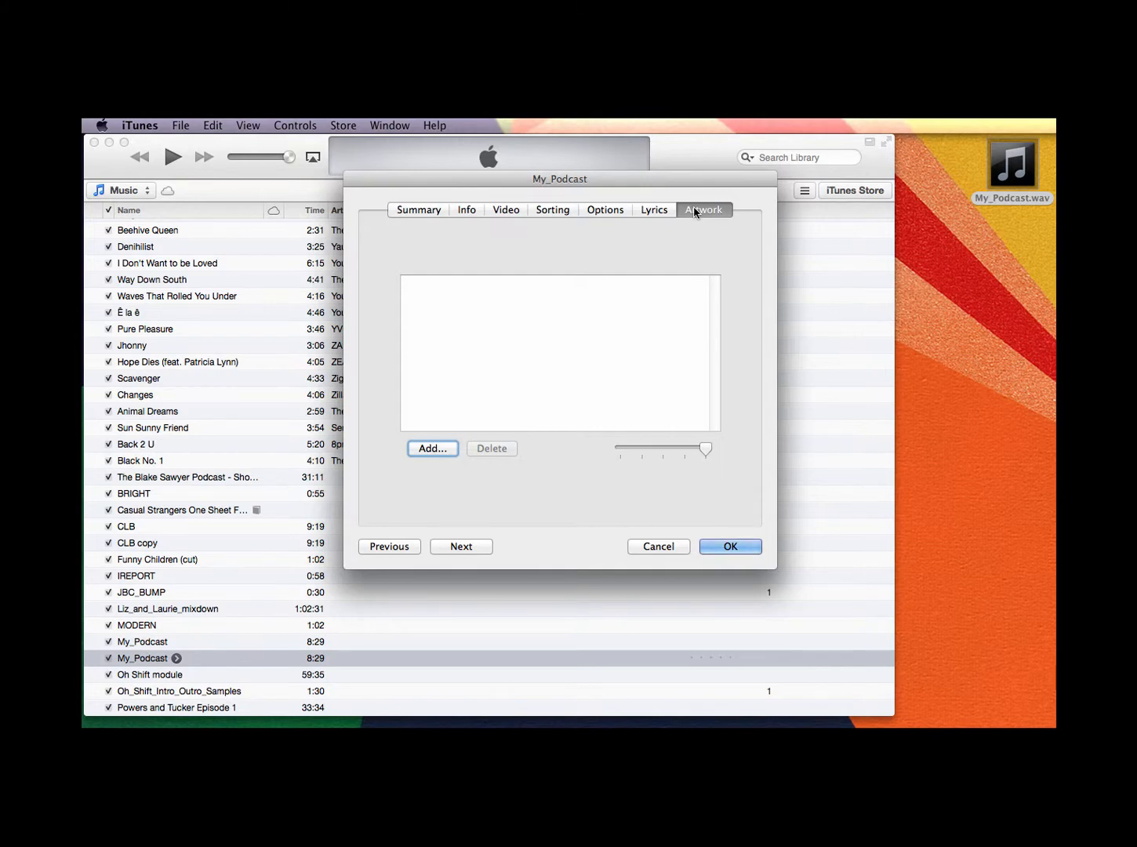
click(724, 539)
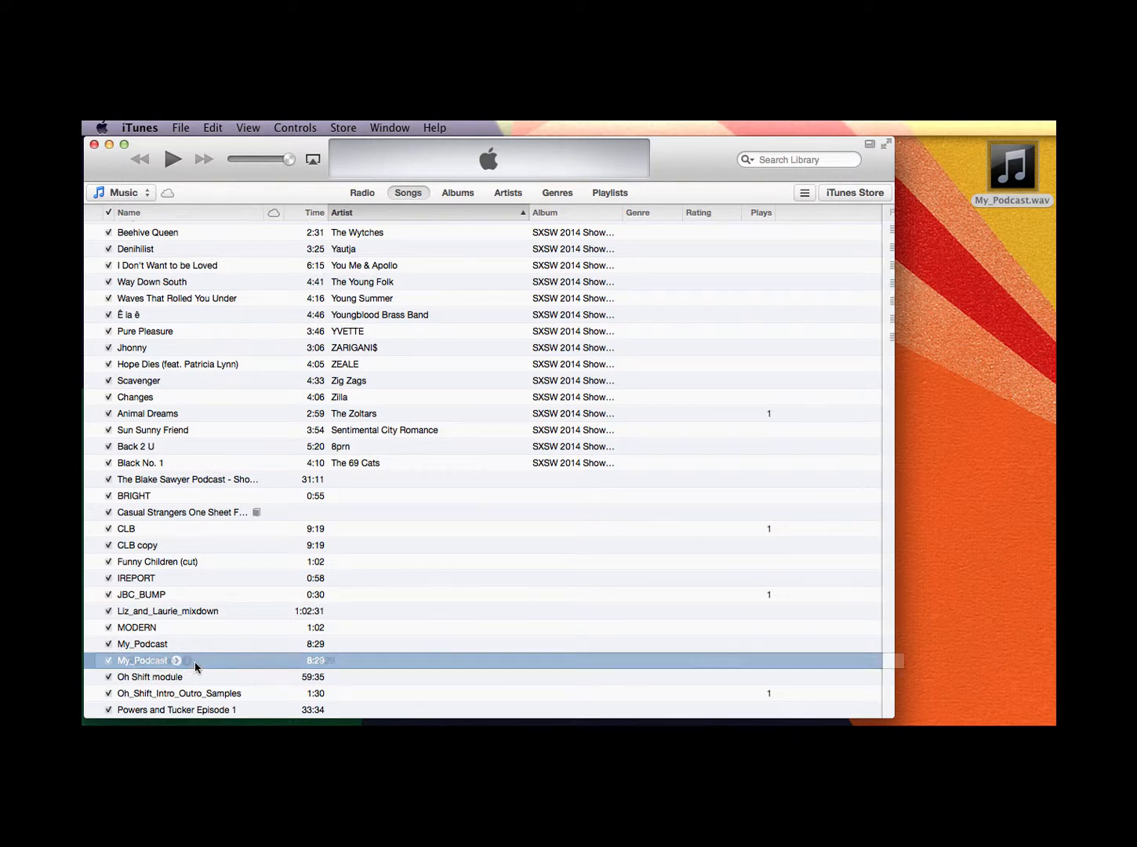
drag(194, 663, 995, 294)
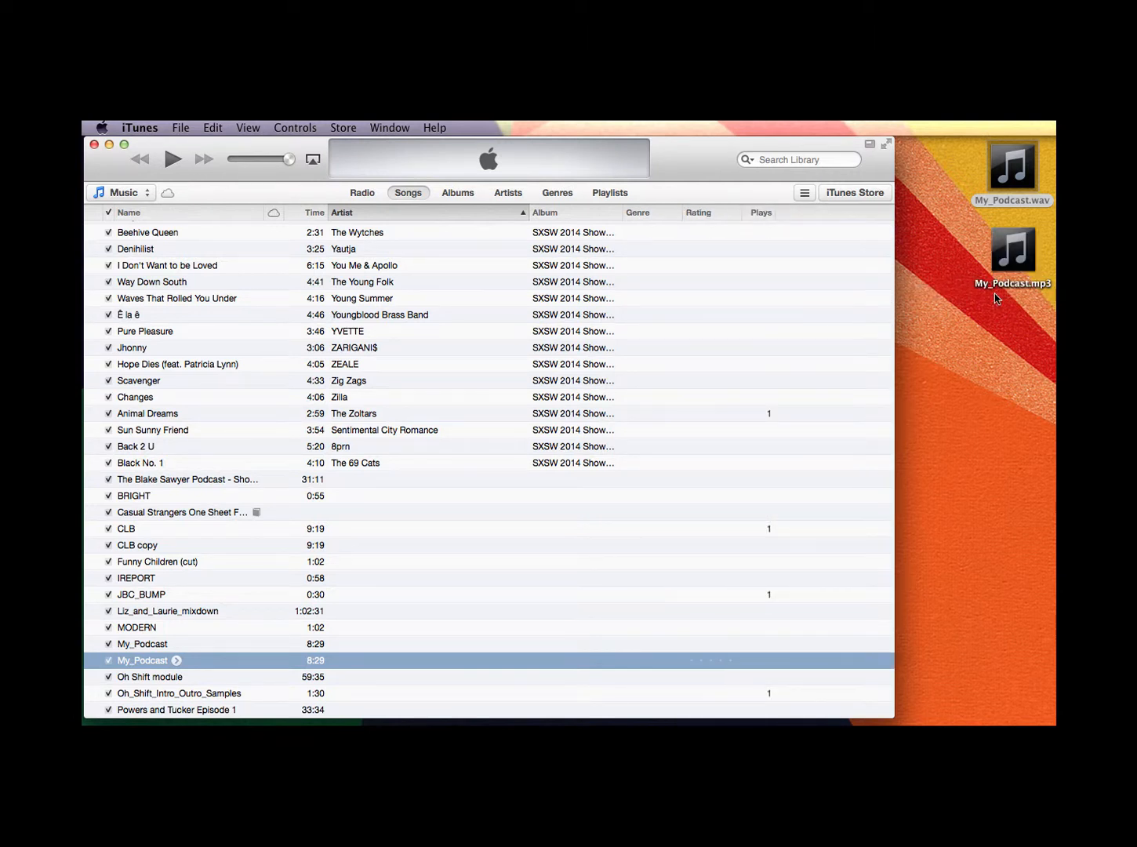